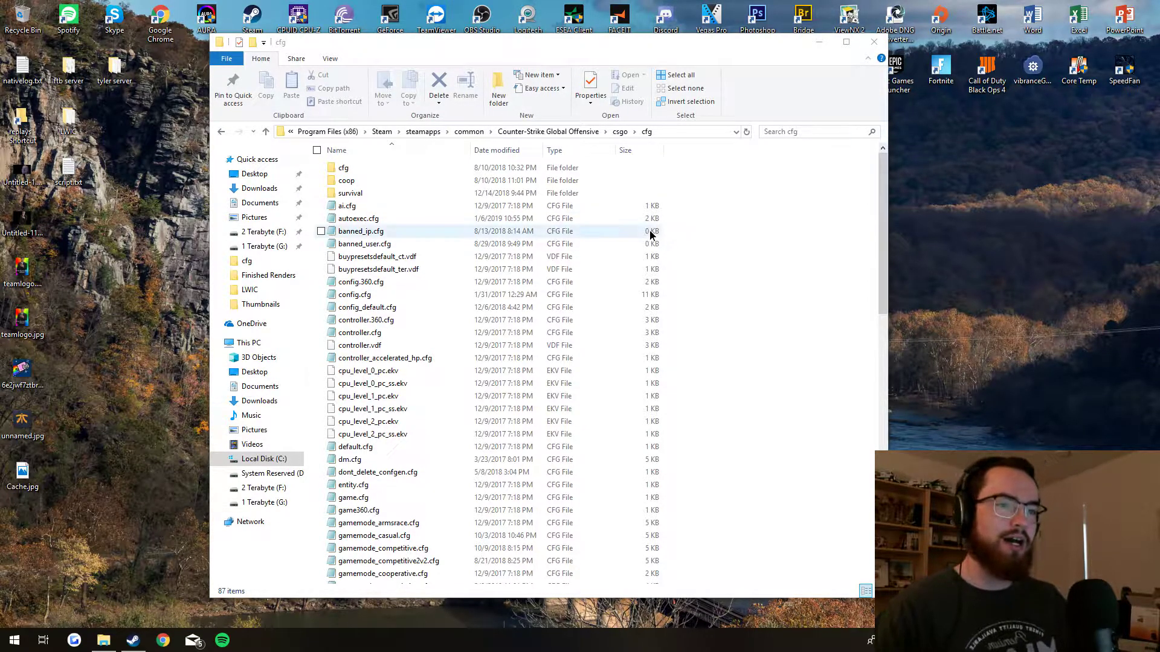
Open autoexec.cfg from the csgo cfg folder and examine its fps_max line
{"action": "double_click", "coordinate": [636, 219]}
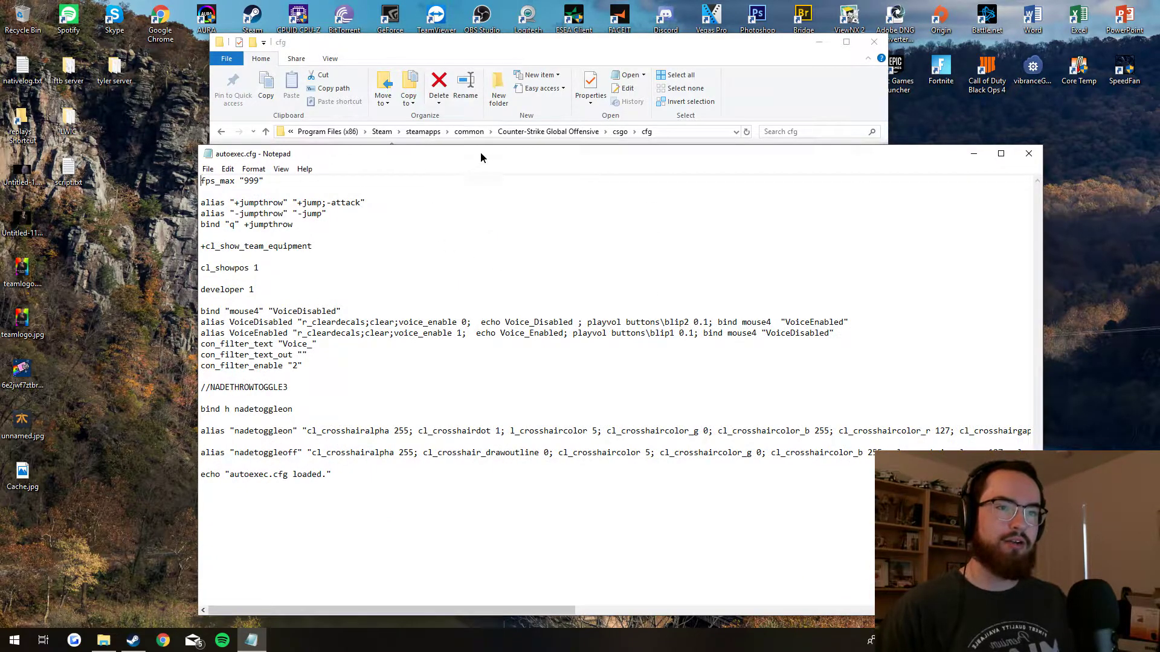
{"action": "left_click_drag", "start_coordinate": [480, 151], "coordinate": [513, 84]}
{"action": "left_click_drag", "start_coordinate": [401, 419], "coordinate": [285, 121]}
{"action": "left_click", "coordinate": [285, 120]}
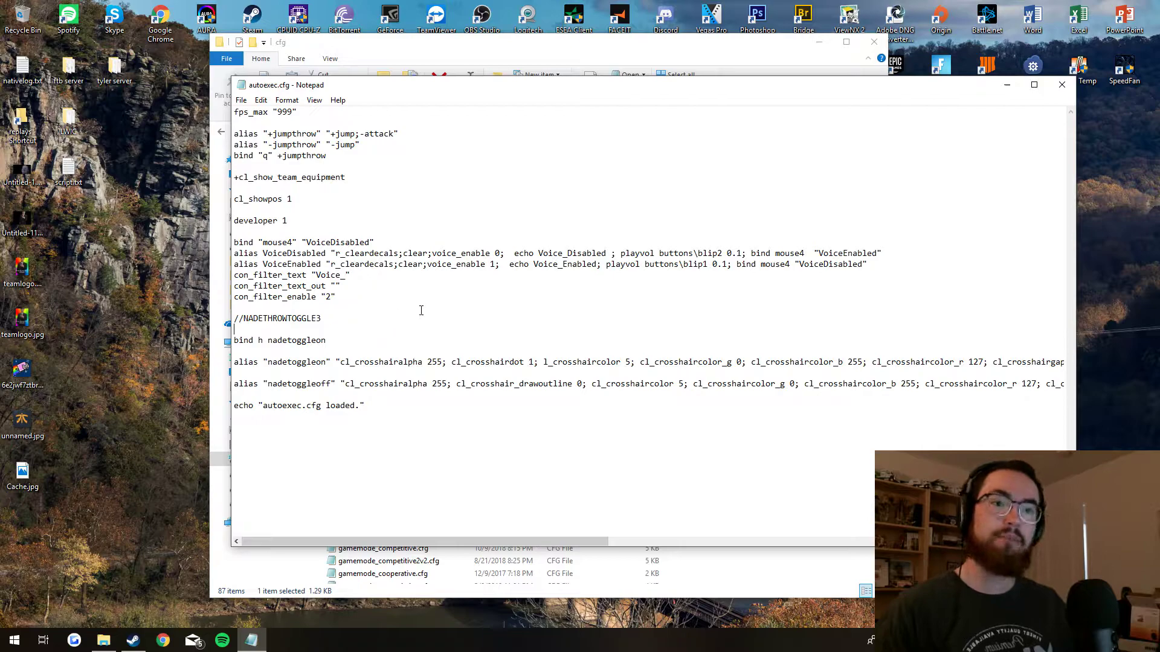
{"action": "left_click_drag", "start_coordinate": [297, 113], "coordinate": [239, 113]}
{"action": "left_click", "coordinate": [268, 115]}
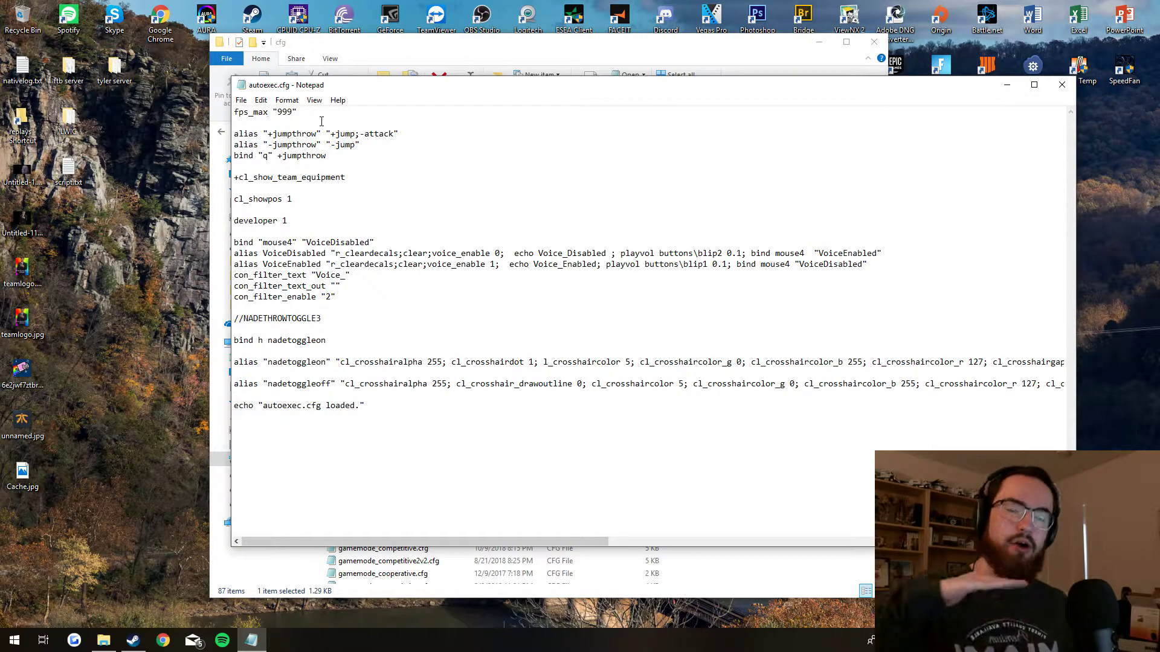
Highlight the three jumpthrow alias and bind lines, then the +cl_show_team_equipment line in autoexec.cfg
{"action": "left_click", "coordinate": [359, 163]}
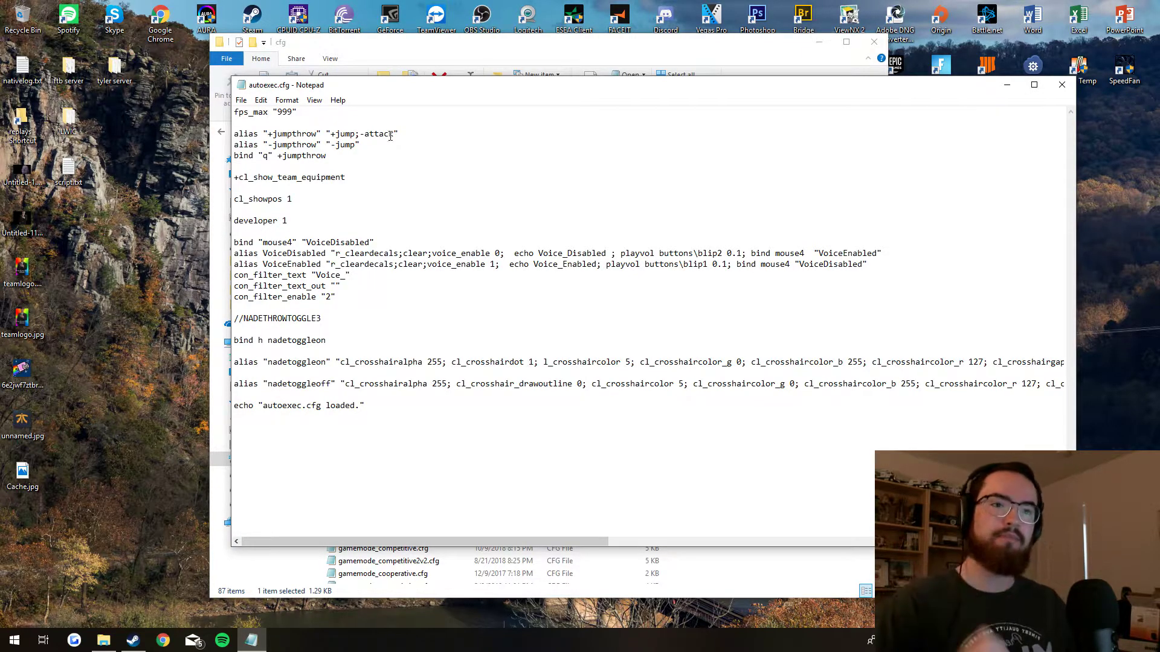
{"action": "left_click_drag", "start_coordinate": [359, 163], "coordinate": [220, 129]}
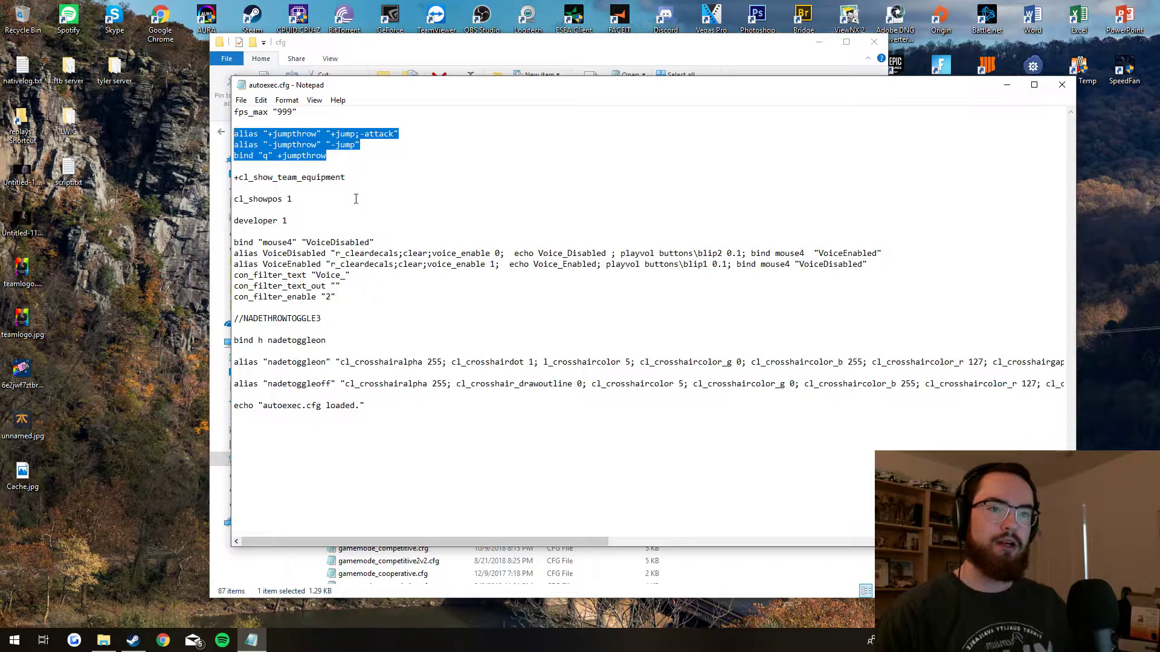
{"action": "left_click_drag", "start_coordinate": [356, 177], "coordinate": [227, 175]}
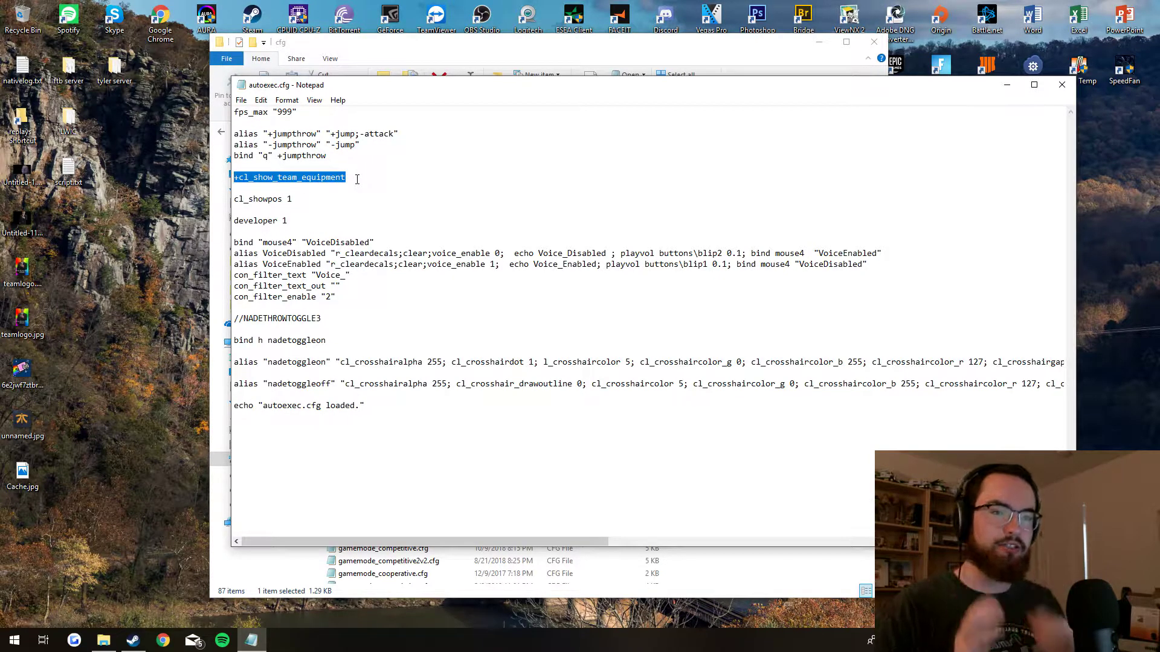
{"action": "left_click", "coordinate": [358, 178]}
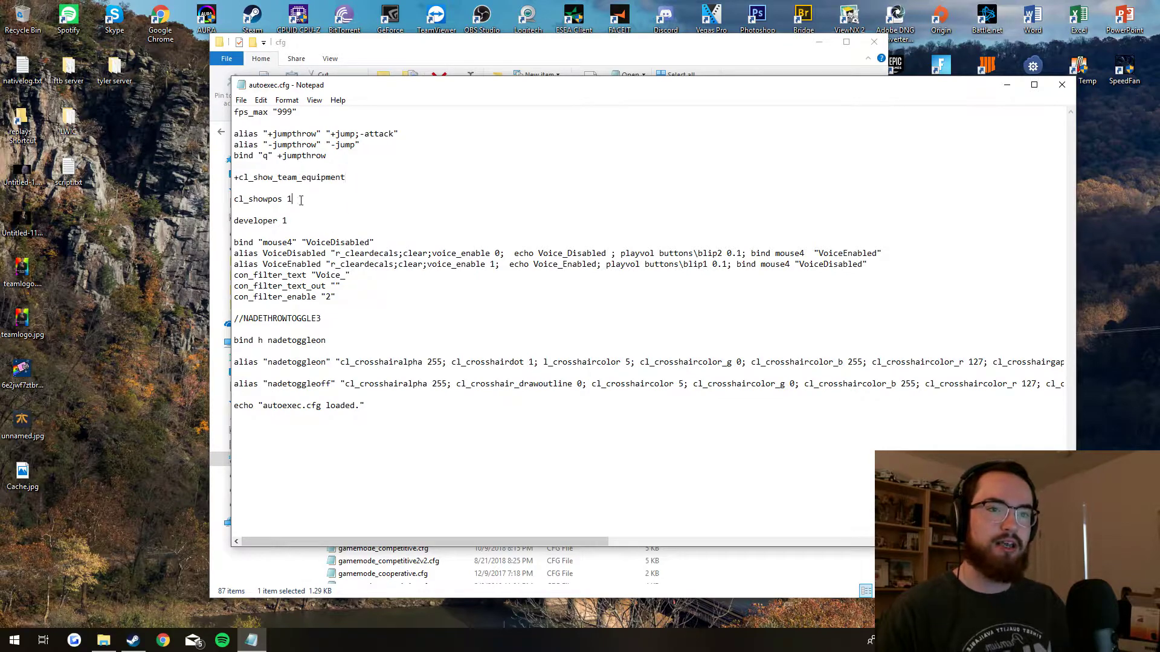
Highlight the cl_showpos 1 line and the developer 1 line in turn
{"action": "left_click_drag", "start_coordinate": [301, 200], "coordinate": [232, 199]}
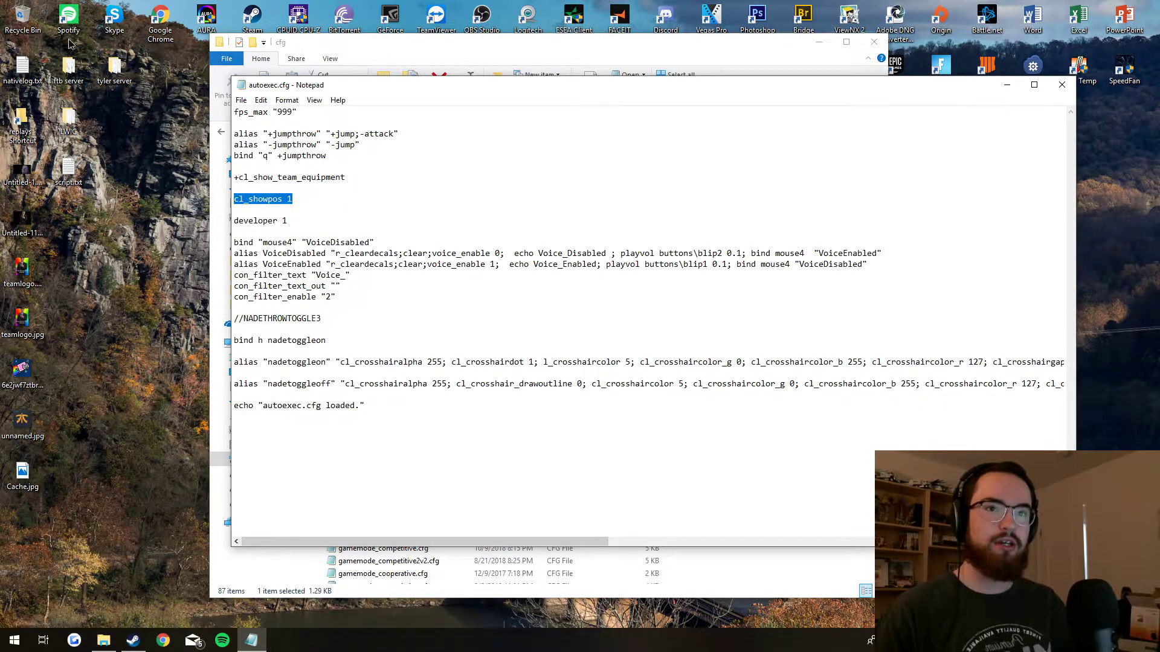
{"action": "left_click_drag", "start_coordinate": [292, 221], "coordinate": [235, 221]}
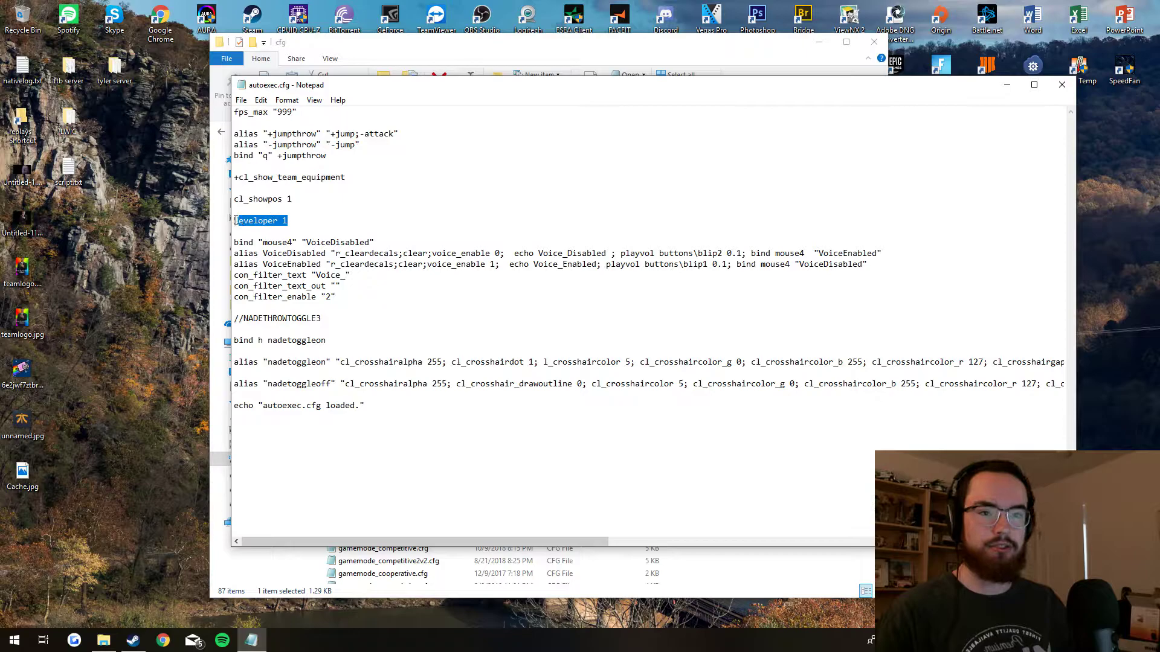
{"action": "left_click", "coordinate": [235, 221]}
Highlight the voice toggle block from the mouse4 bind to con_filter_enable and examine its playvol sound command
{"action": "left_click_drag", "start_coordinate": [364, 307], "coordinate": [219, 242]}
{"action": "left_click", "coordinate": [219, 244]}
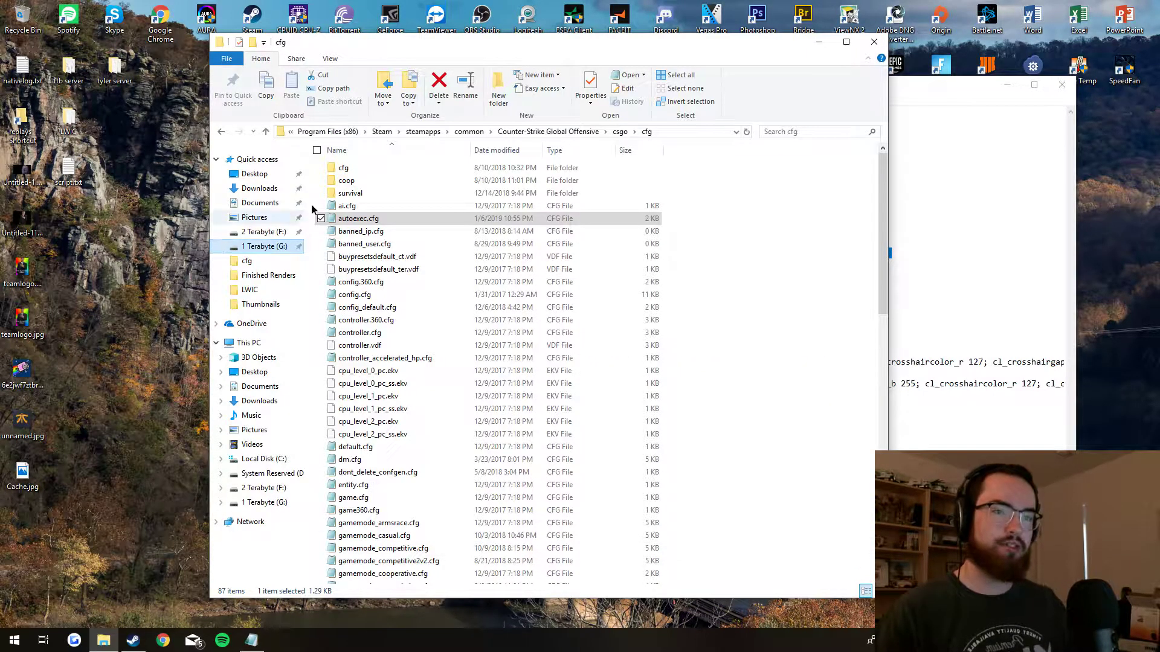
{"action": "left_click", "coordinate": [926, 155]}
{"action": "left_click_drag", "start_coordinate": [435, 321], "coordinate": [229, 245]}
{"action": "left_click_drag", "start_coordinate": [341, 298], "coordinate": [234, 242]}
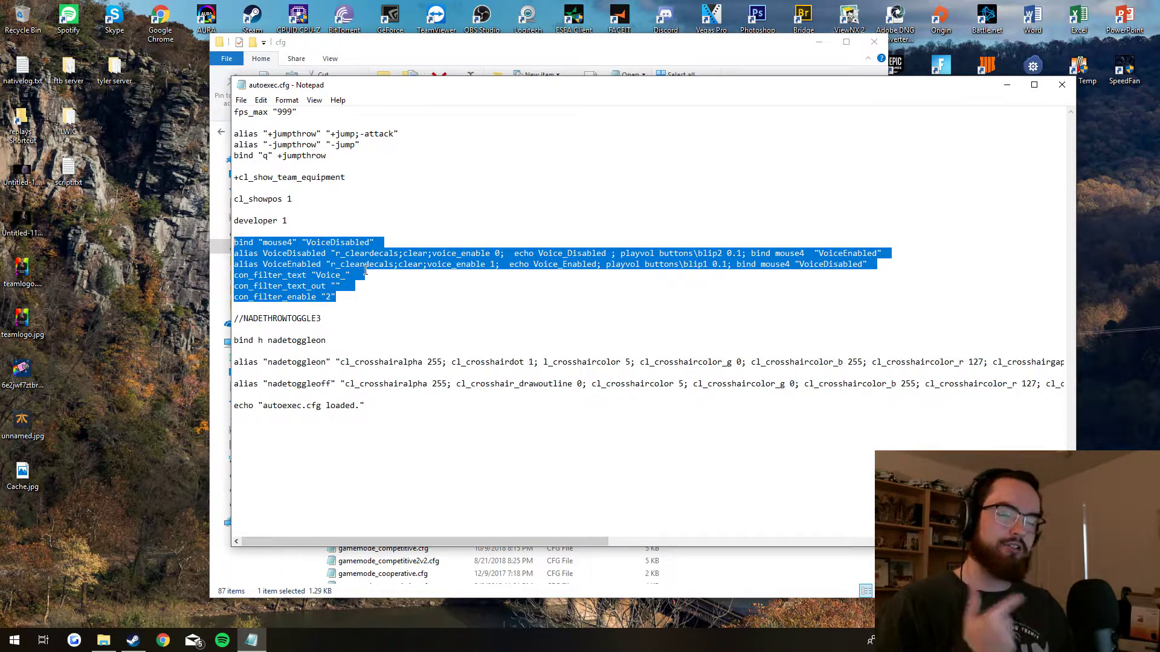
{"action": "left_click", "coordinate": [652, 253]}
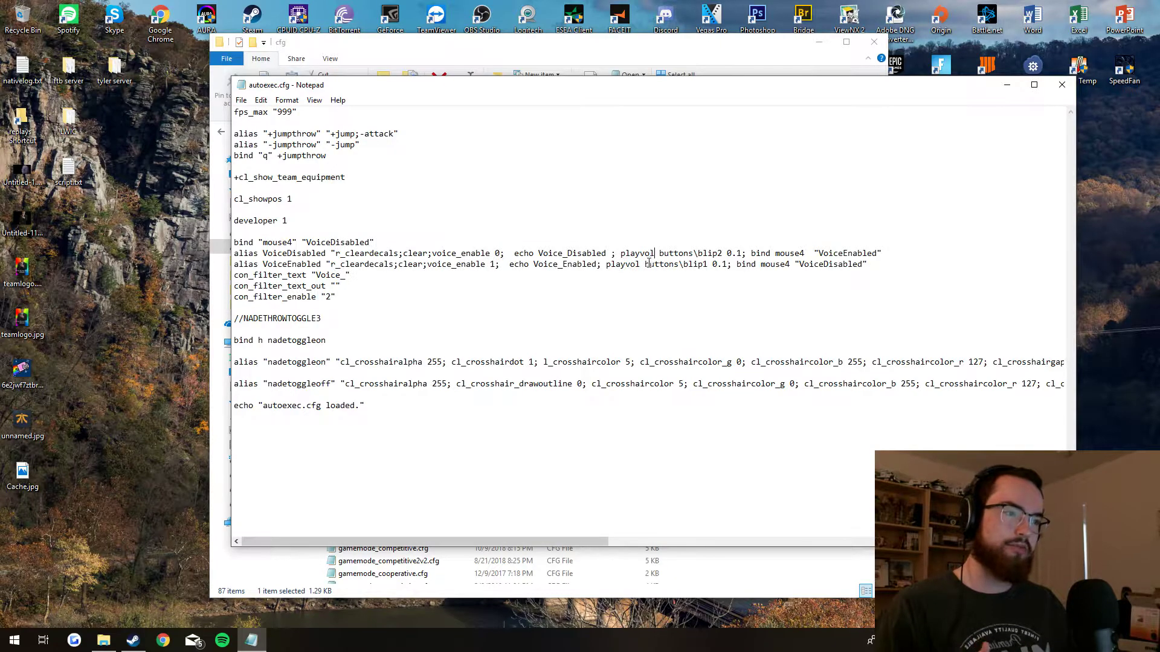
{"action": "left_click", "coordinate": [651, 253]}
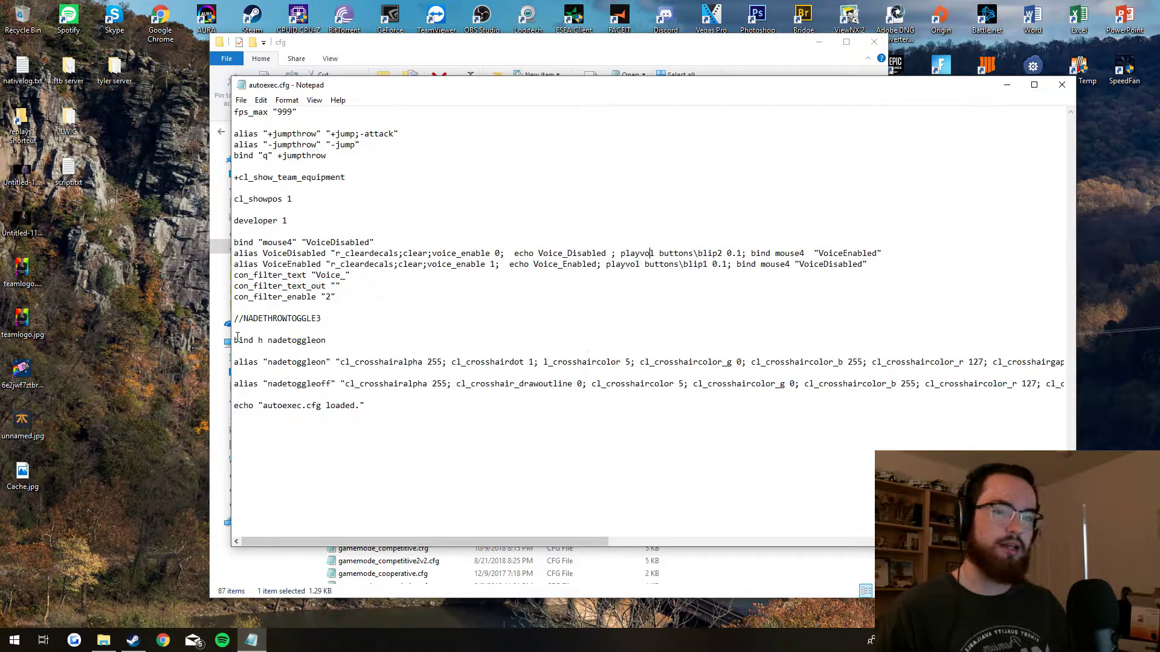
Examine the nadetoggle bind and alias lines and the final echo line, and close autoexec.cfg
{"action": "left_click_drag", "start_coordinate": [234, 340], "coordinate": [1000, 393]}
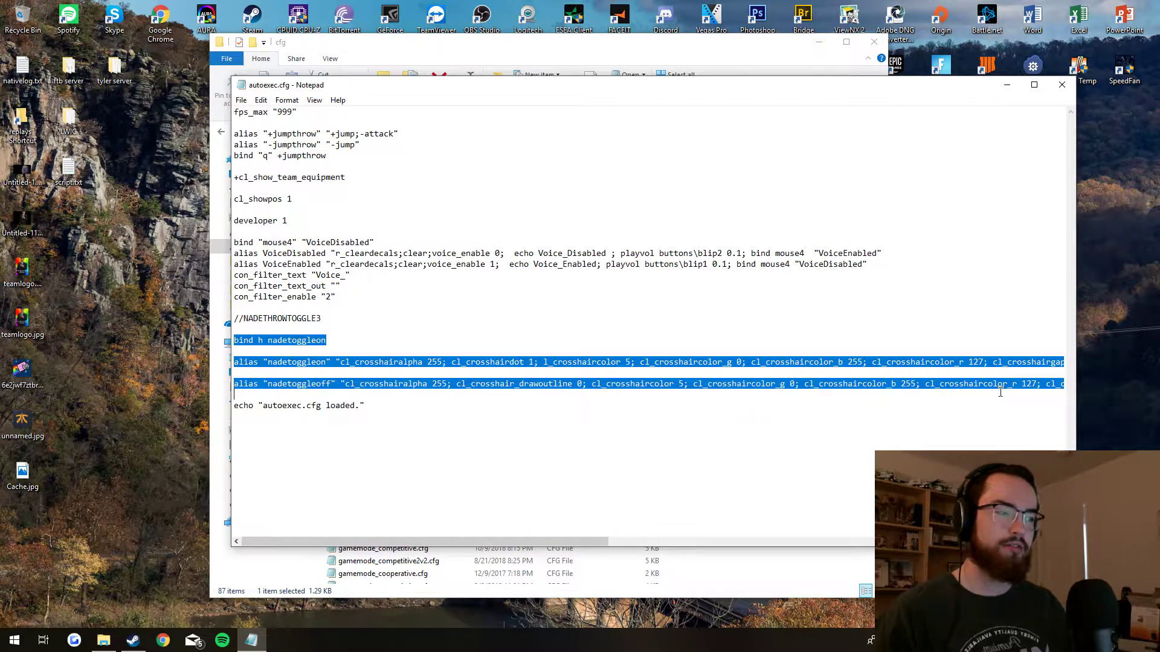
{"action": "left_click", "coordinate": [360, 383]}
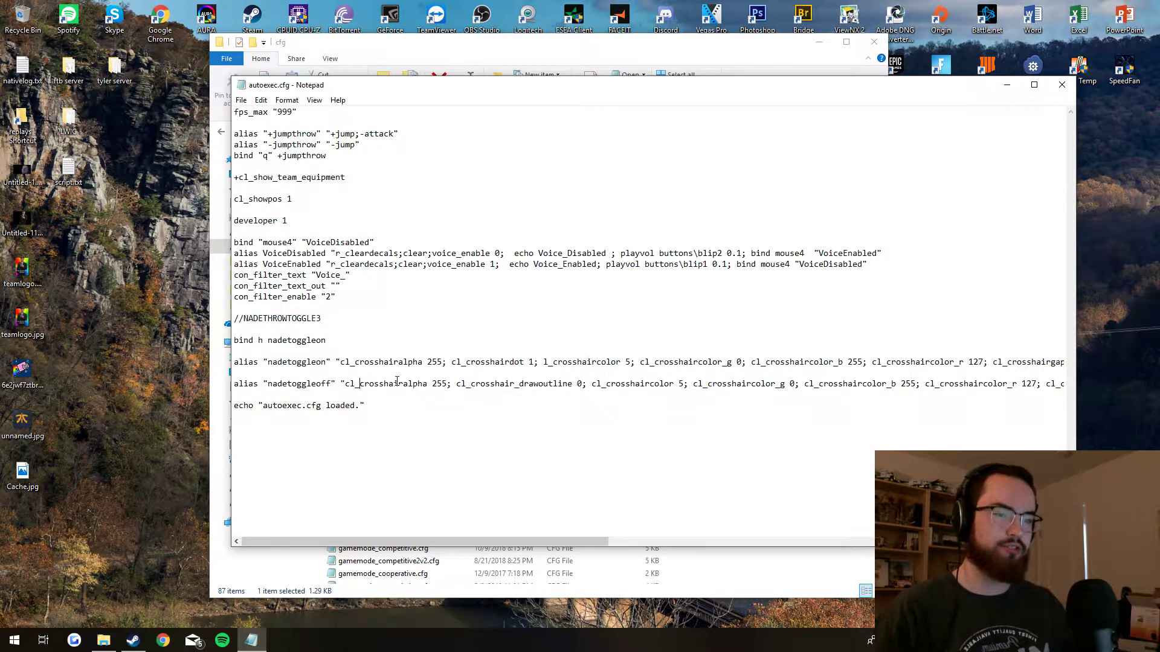
{"action": "left_click_drag", "start_coordinate": [397, 381], "coordinate": [966, 387]}
{"action": "left_click", "coordinate": [972, 384]}
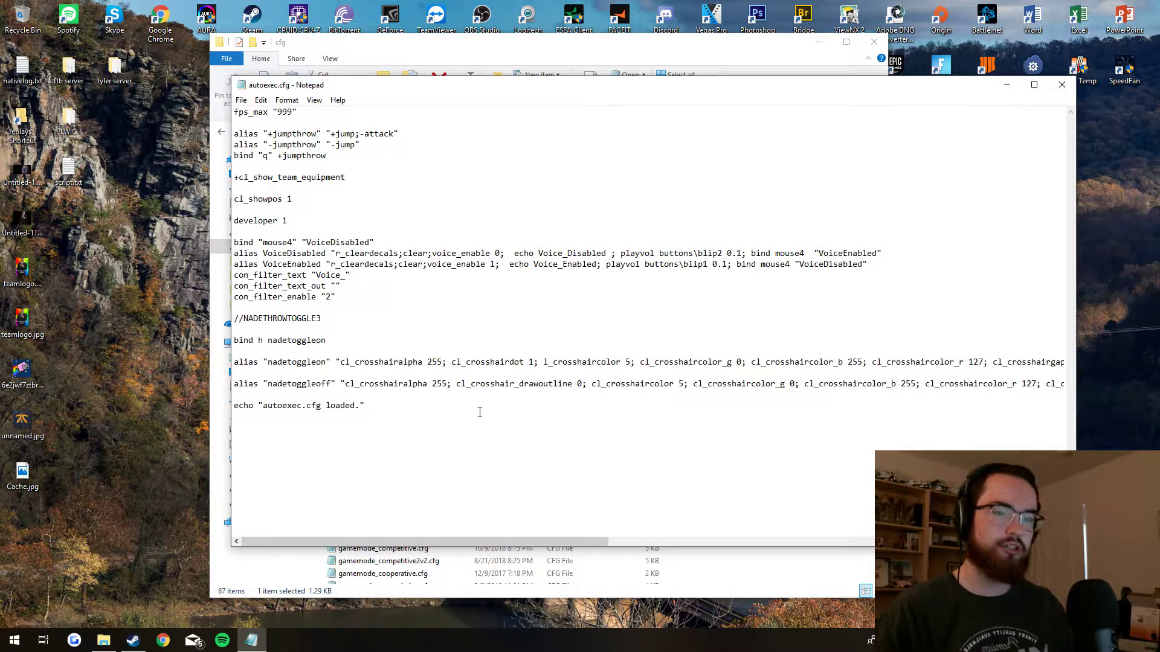
{"action": "left_click_drag", "start_coordinate": [387, 409], "coordinate": [229, 409]}
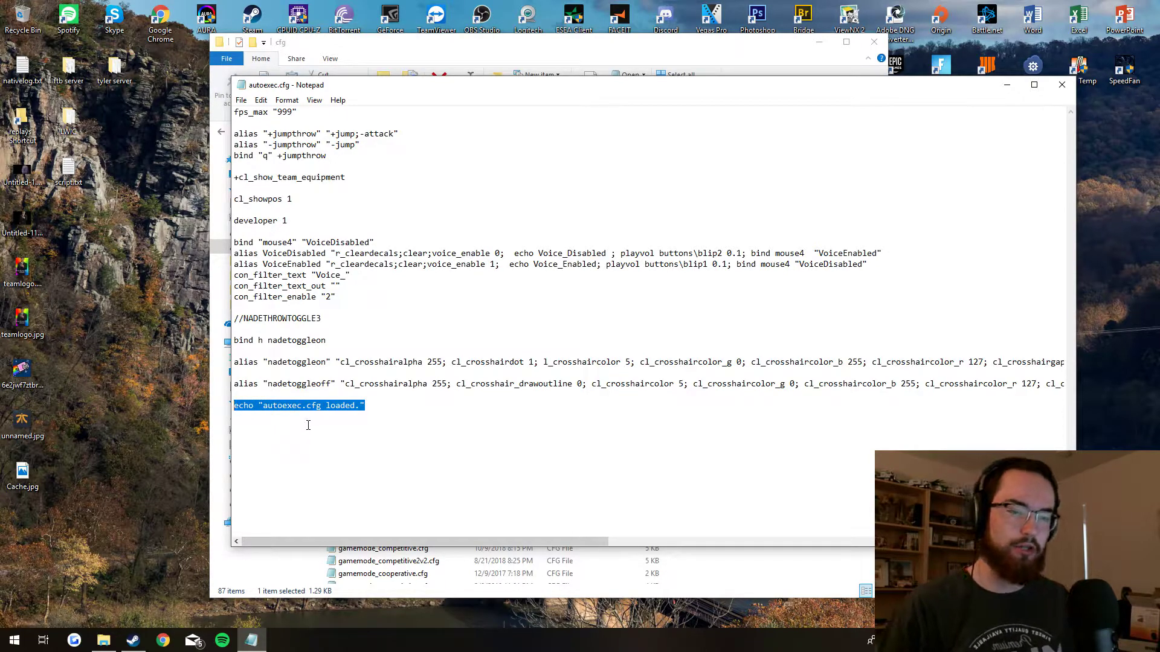
{"action": "left_click", "coordinate": [265, 405]}
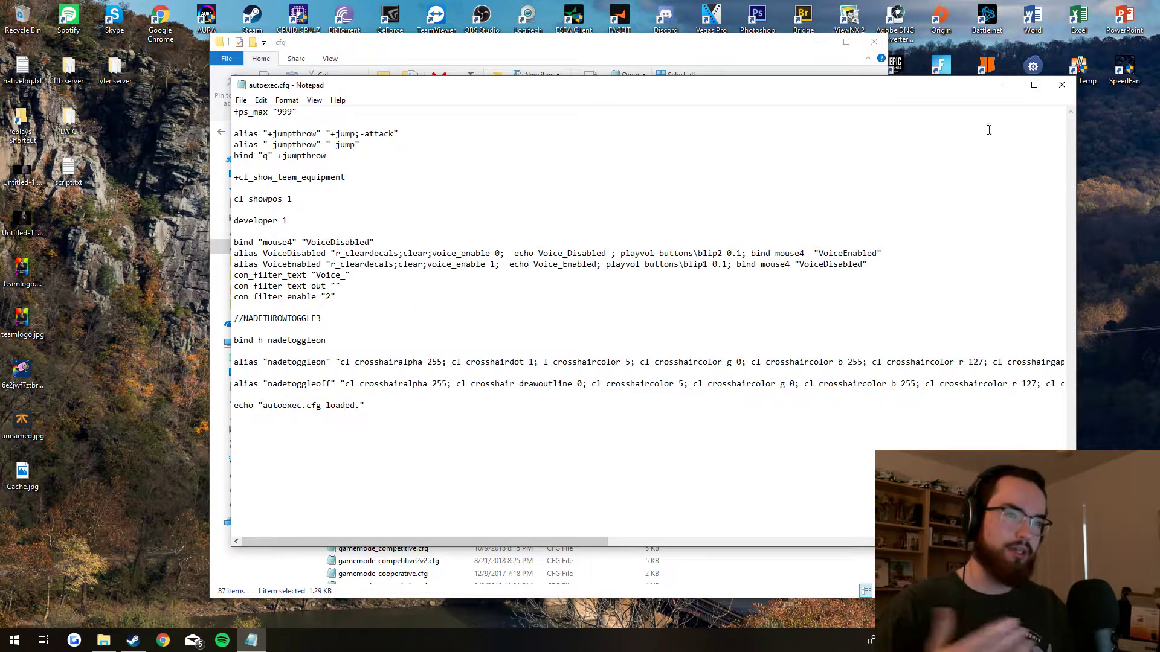
{"action": "left_click", "coordinate": [1058, 90]}
Open warmup.cfg from the same folder, look through its whole command line, and close the file and folder
{"action": "scroll", "coordinate": [590, 326], "scroll_direction": "down", "scroll_amount": 15}
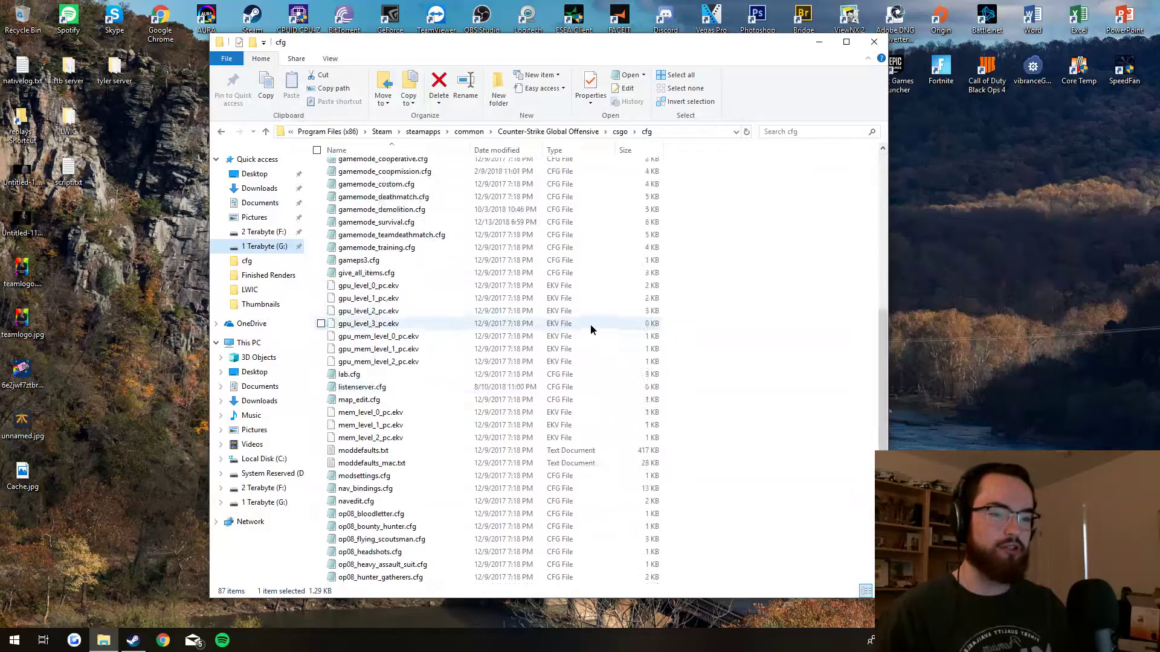
{"action": "double_click", "coordinate": [368, 578]}
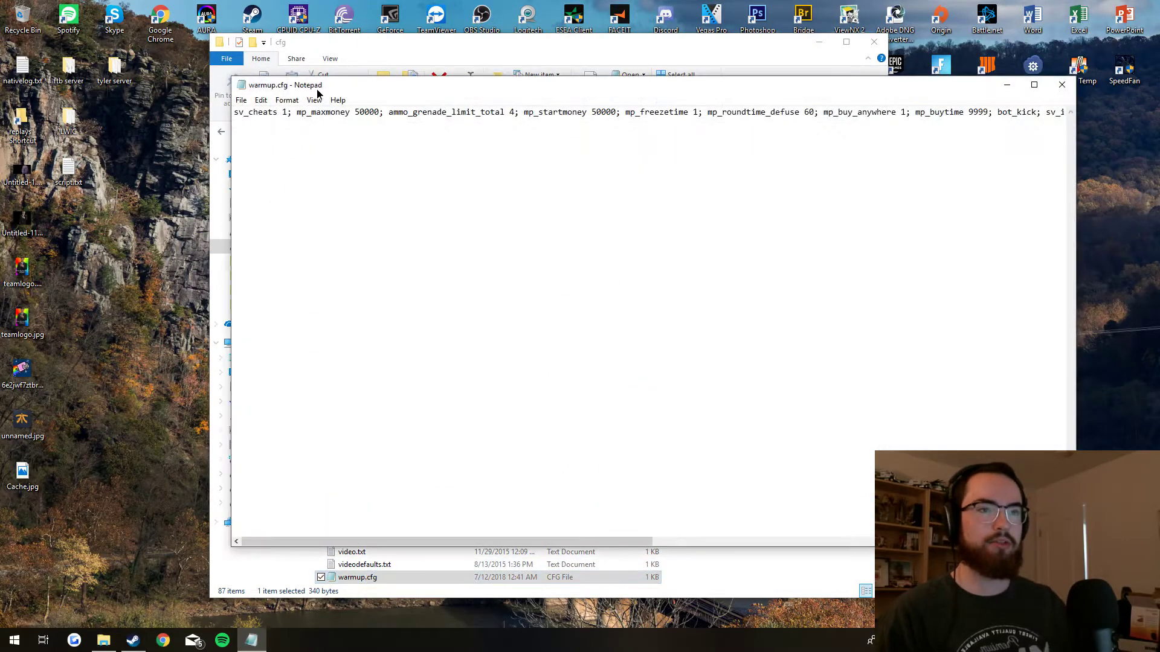
{"action": "left_click_drag", "start_coordinate": [252, 112], "coordinate": [1070, 90]}
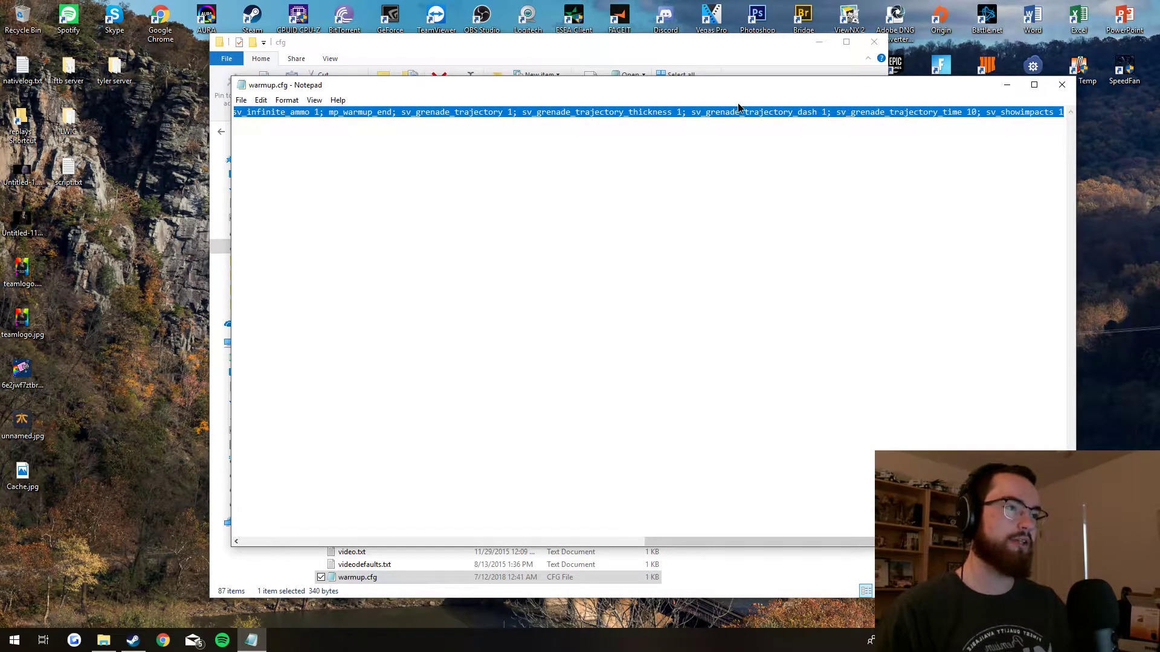
{"action": "left_click", "coordinate": [627, 111]}
{"action": "scroll", "coordinate": [381, 120], "scroll_direction": "left", "scroll_amount": 5}
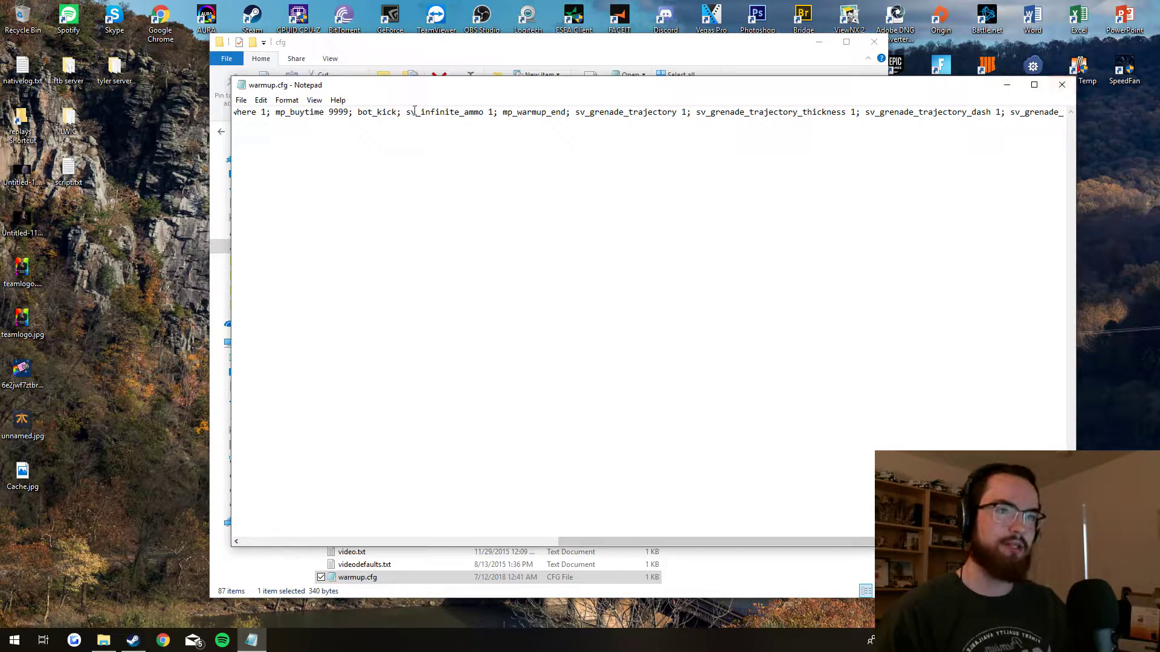
{"action": "left_click", "coordinate": [1062, 84]}
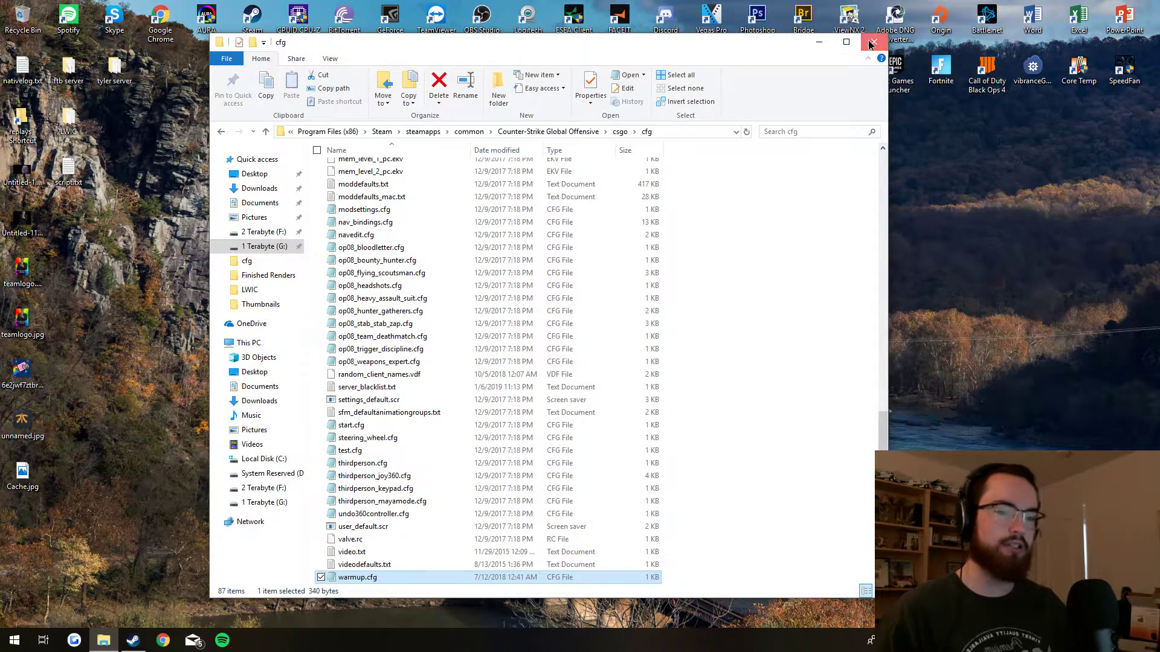
{"action": "left_click", "coordinate": [874, 42]}
Open the custom resolutions in NVIDIA Control Panel, select the 1440 x 1080 at 144Hz entry, and confirm and close
{"action": "right_click", "coordinate": [336, 380]}
{"action": "left_click", "coordinate": [362, 461]}
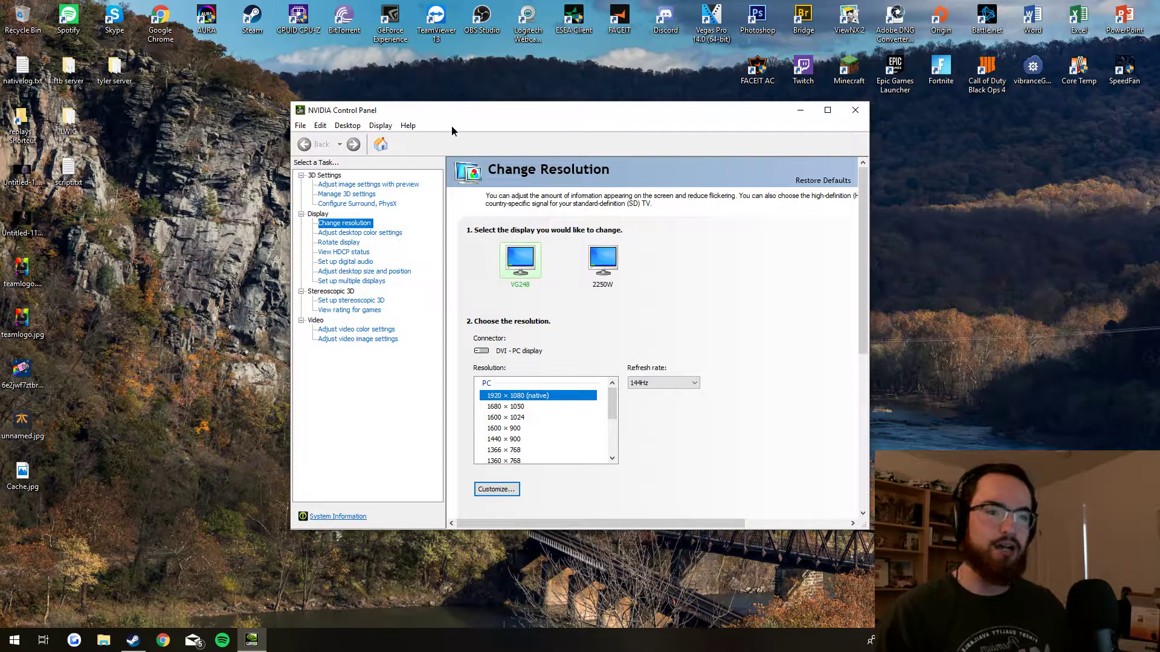
{"action": "left_click", "coordinate": [496, 489]}
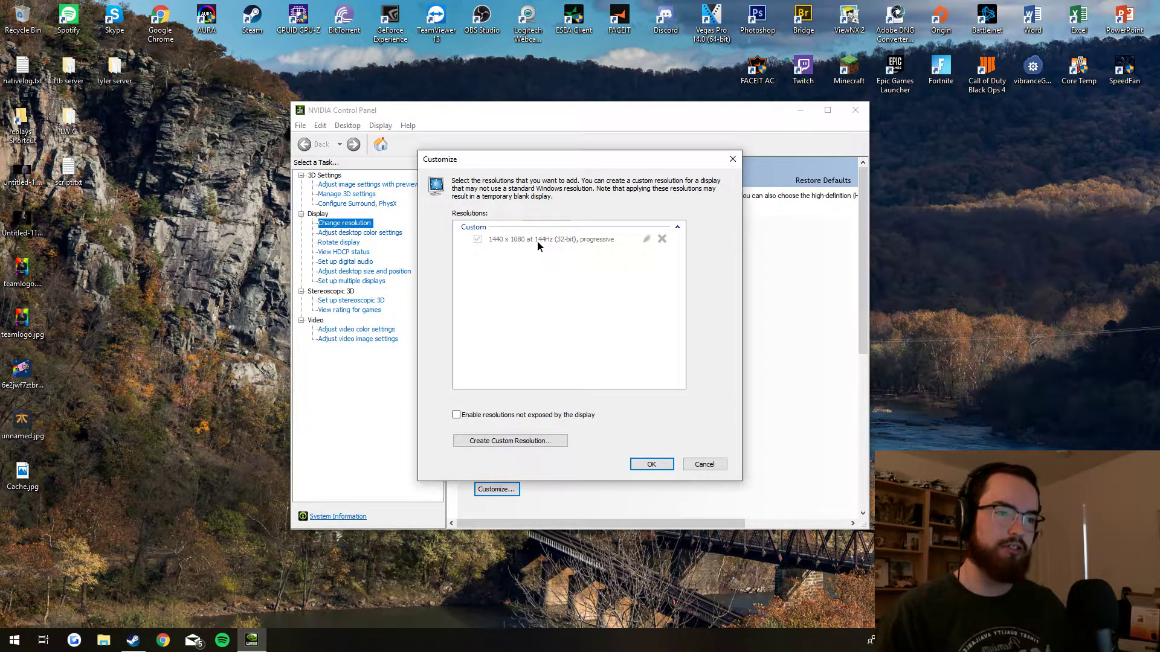
{"action": "left_click_drag", "start_coordinate": [575, 165], "coordinate": [613, 127]}
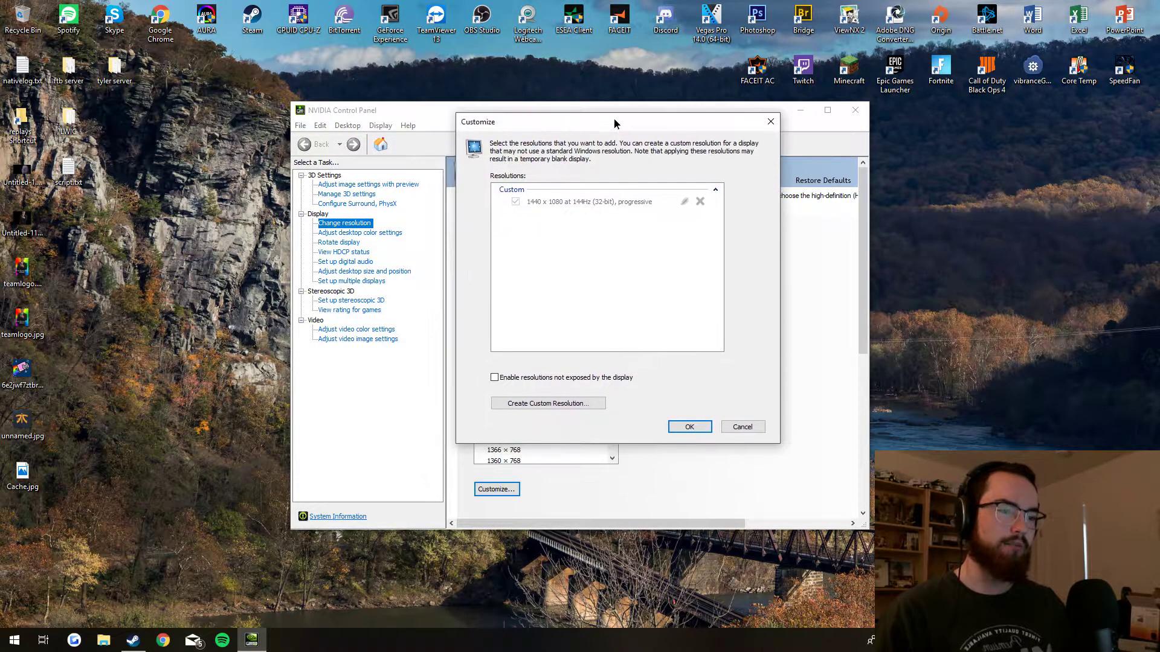
{"action": "left_click", "coordinate": [559, 203]}
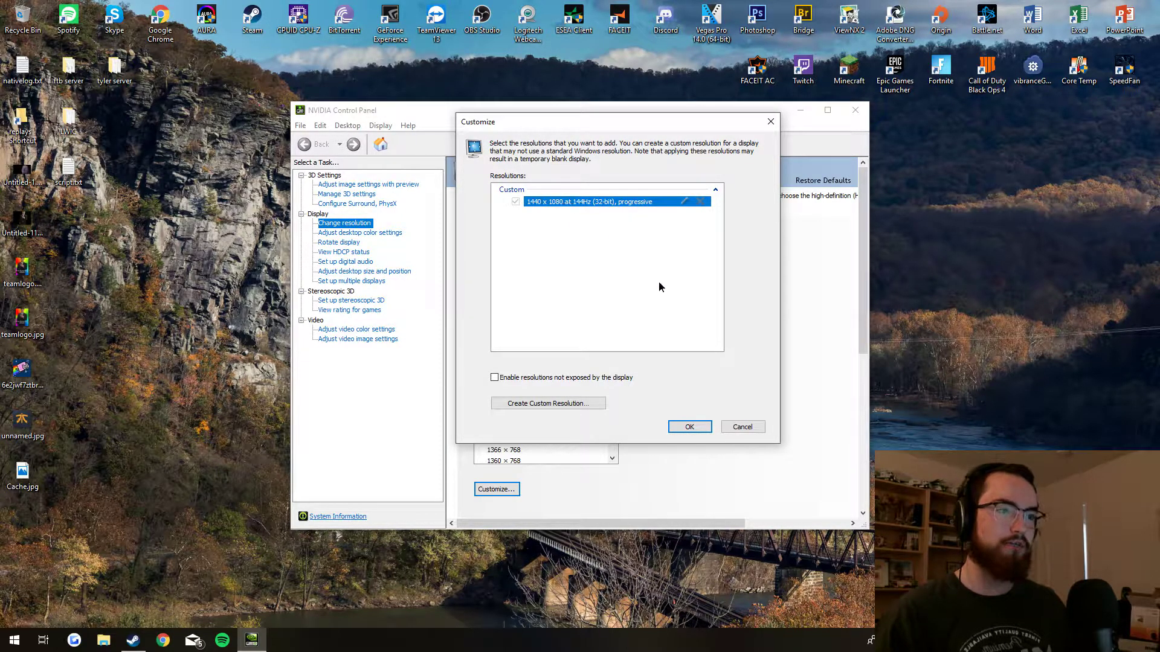
{"action": "left_click", "coordinate": [690, 427]}
{"action": "left_click", "coordinate": [856, 112]}
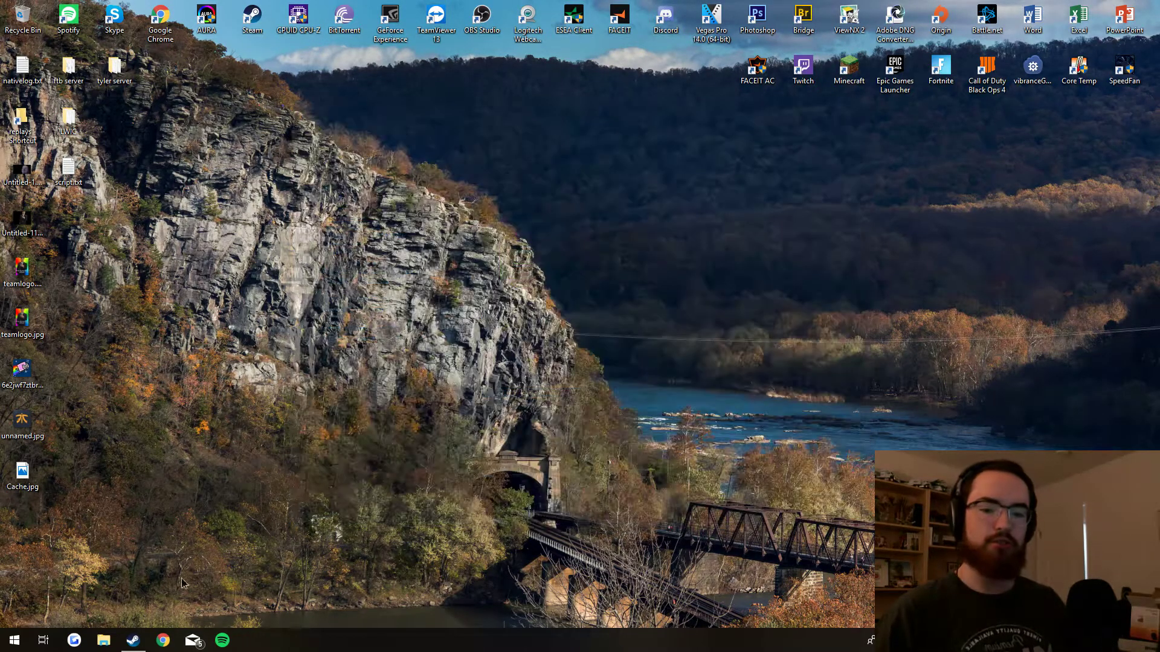
Switch to Steam and open the launch options in the properties of Counter-Strike: Global Offensive
{"action": "left_click", "coordinate": [132, 640]}
{"action": "right_click", "coordinate": [145, 171]}
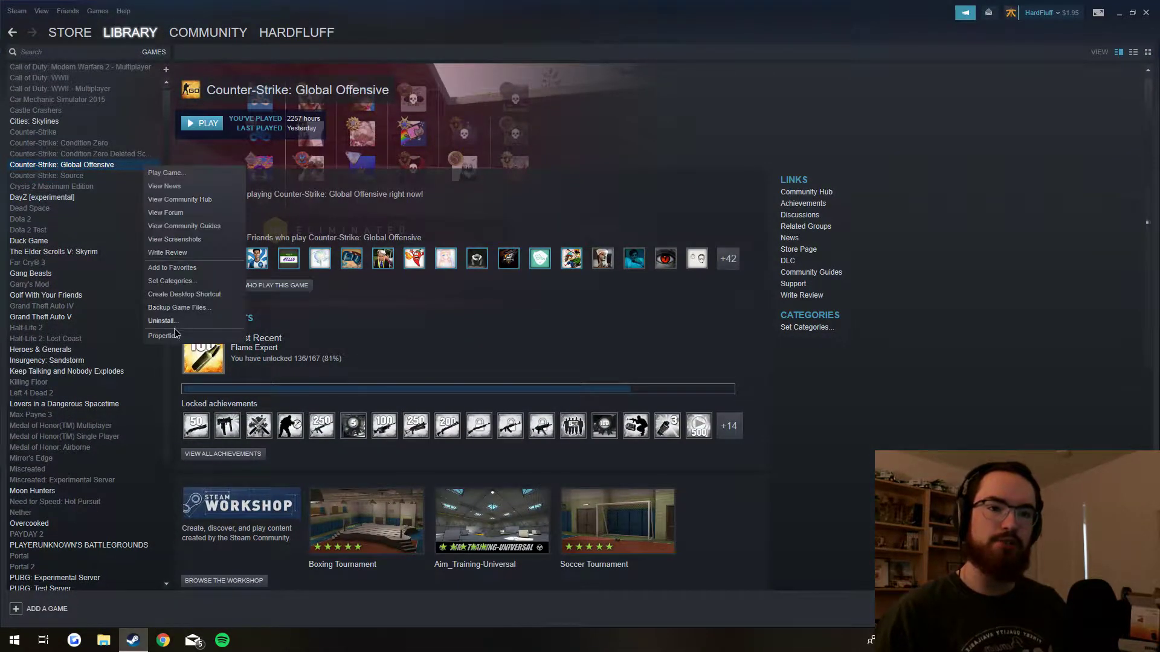
{"action": "left_click", "coordinate": [188, 334]}
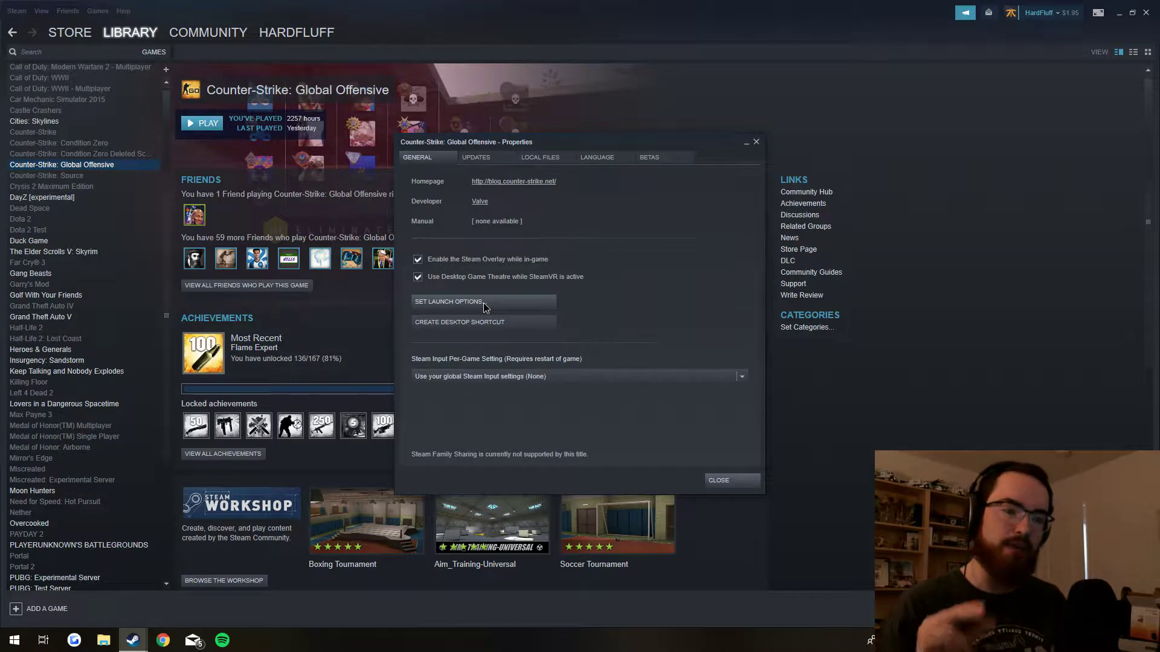
{"action": "left_click", "coordinate": [483, 304]}
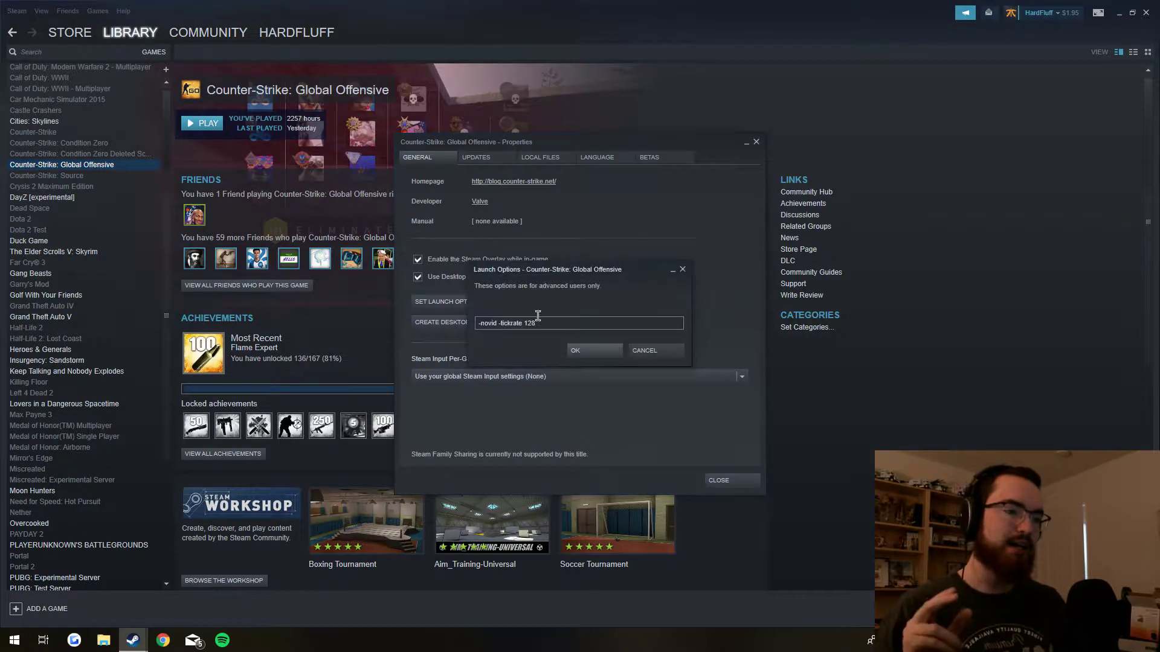
Examine the -novid and -tickrate 128 launch options, accept them as they are, and close the game's properties
{"action": "double_click", "coordinate": [496, 324]}
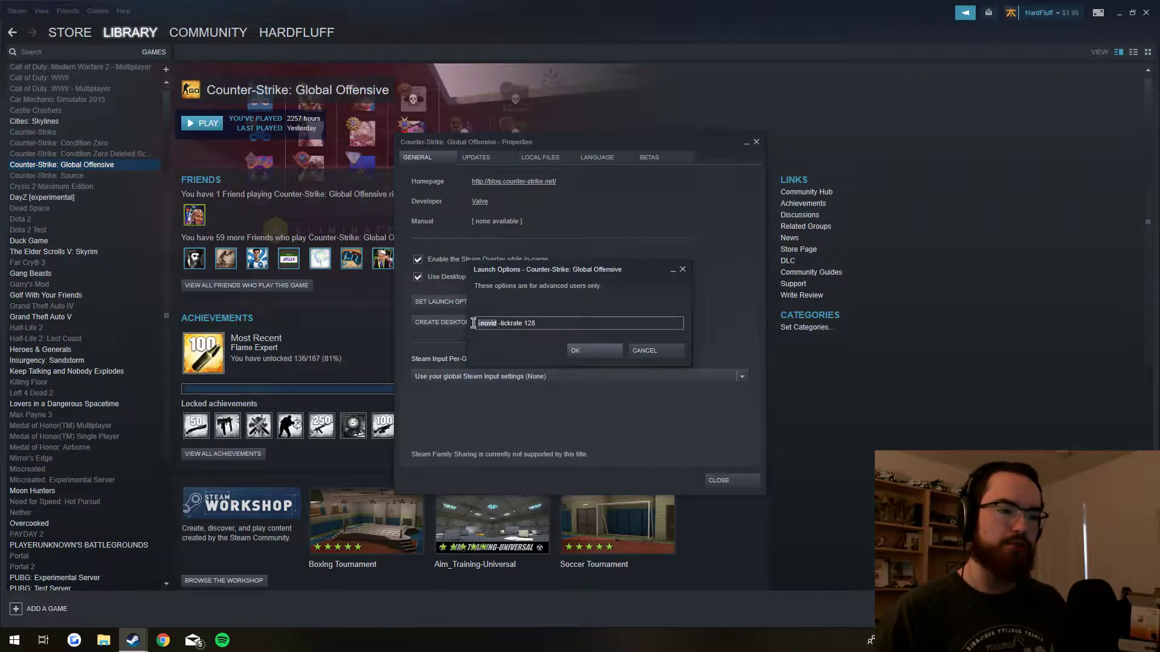
{"action": "left_click_drag", "start_coordinate": [552, 325], "coordinate": [503, 324]}
{"action": "left_click", "coordinate": [539, 324]}
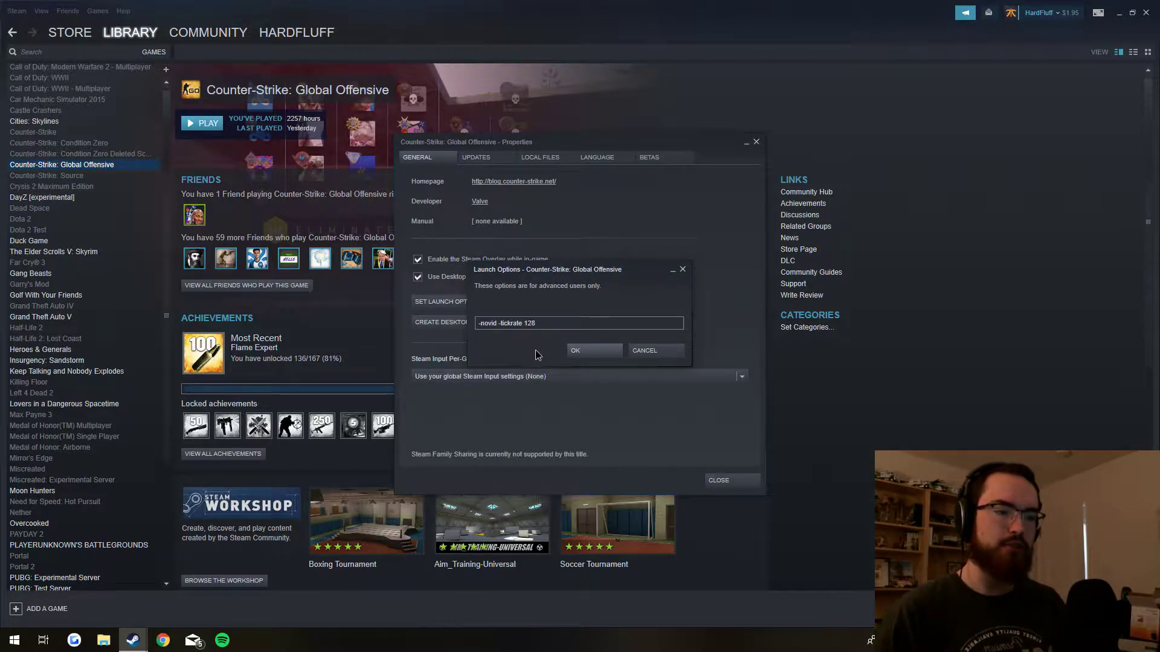
{"action": "left_click", "coordinate": [576, 353]}
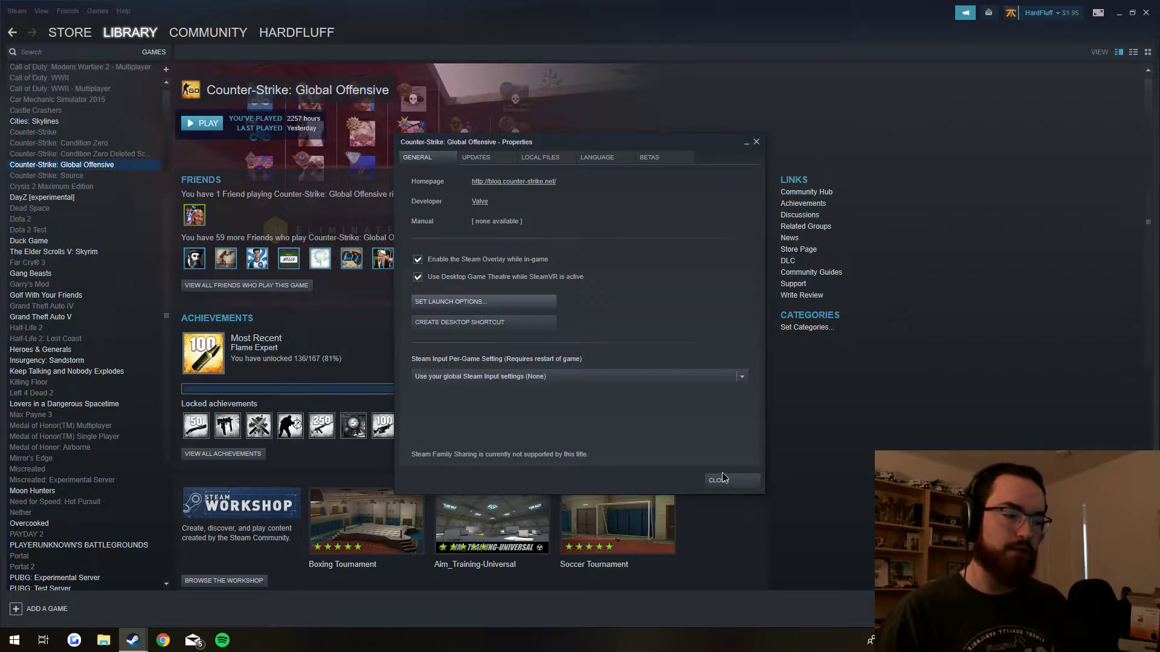
{"action": "left_click", "coordinate": [722, 474]}
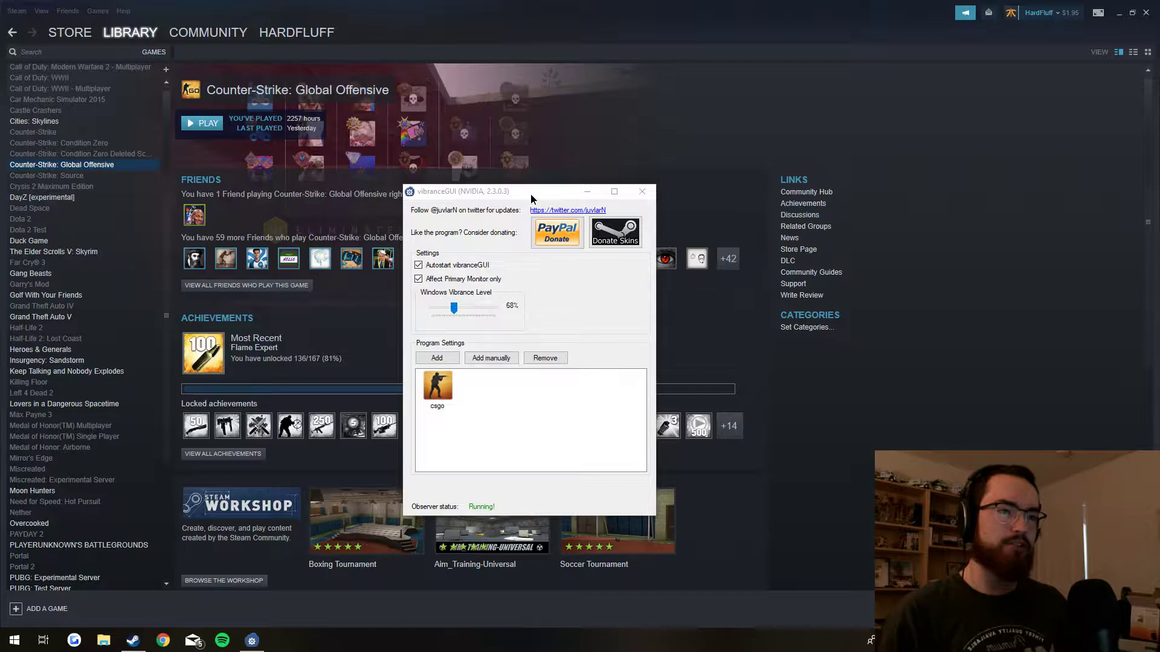
Minimize vibranceGUI and launch Counter-Strike: Global Offensive from the Steam library
{"action": "left_click_drag", "start_coordinate": [530, 194], "coordinate": [541, 172]}
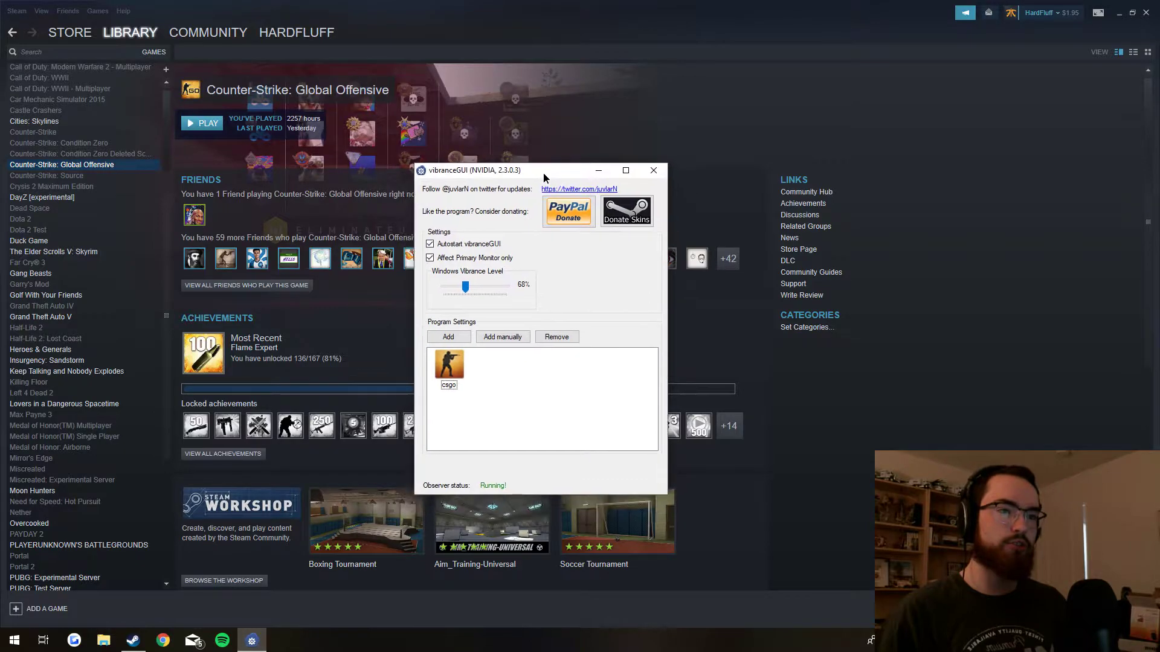
{"action": "left_click", "coordinate": [597, 171]}
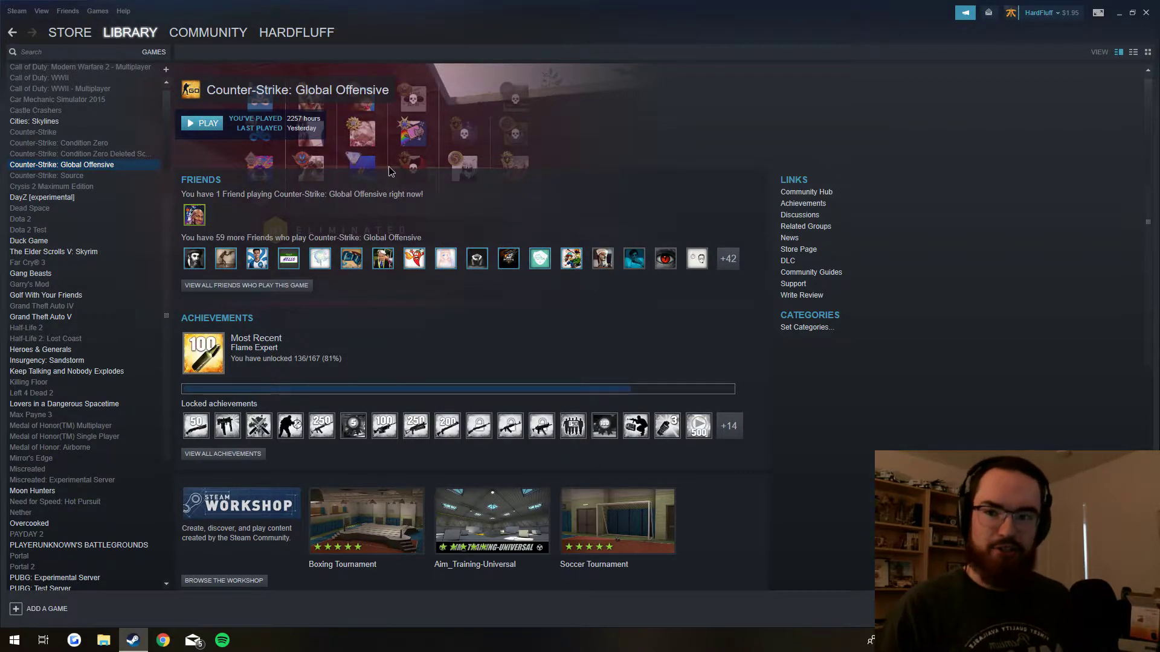
{"action": "left_click", "coordinate": [201, 123]}
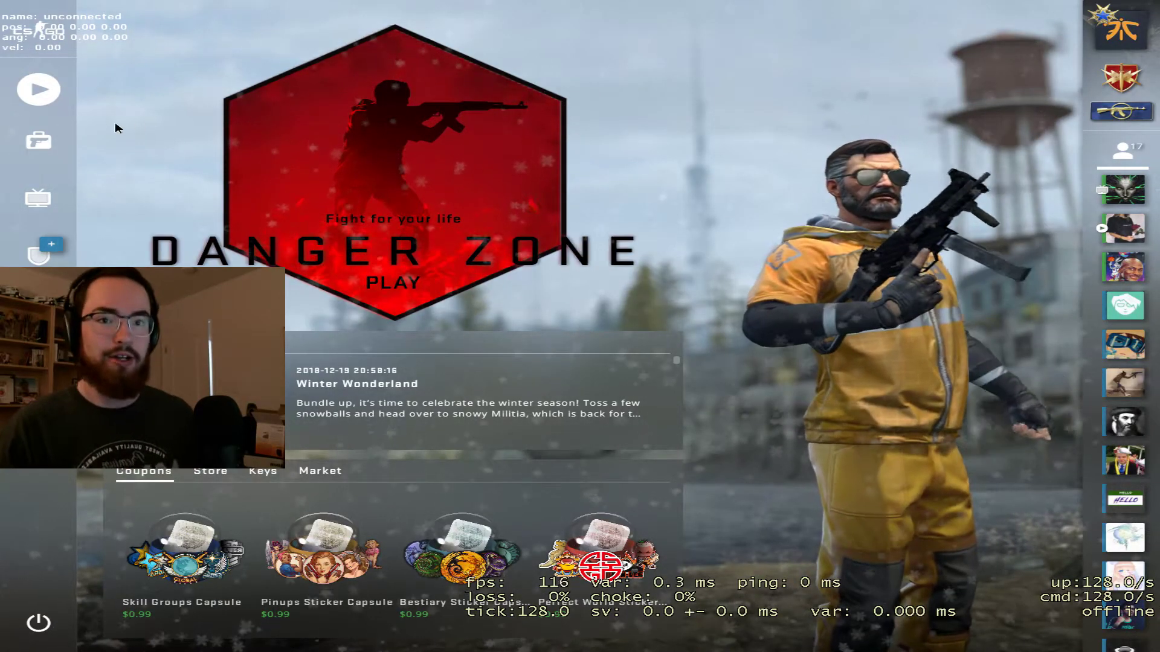
Open the game settings and examine the mouse options, including sensitivity, zoom sensitivity, raw input and mouse acceleration
{"action": "left_click", "coordinate": [38, 29]}
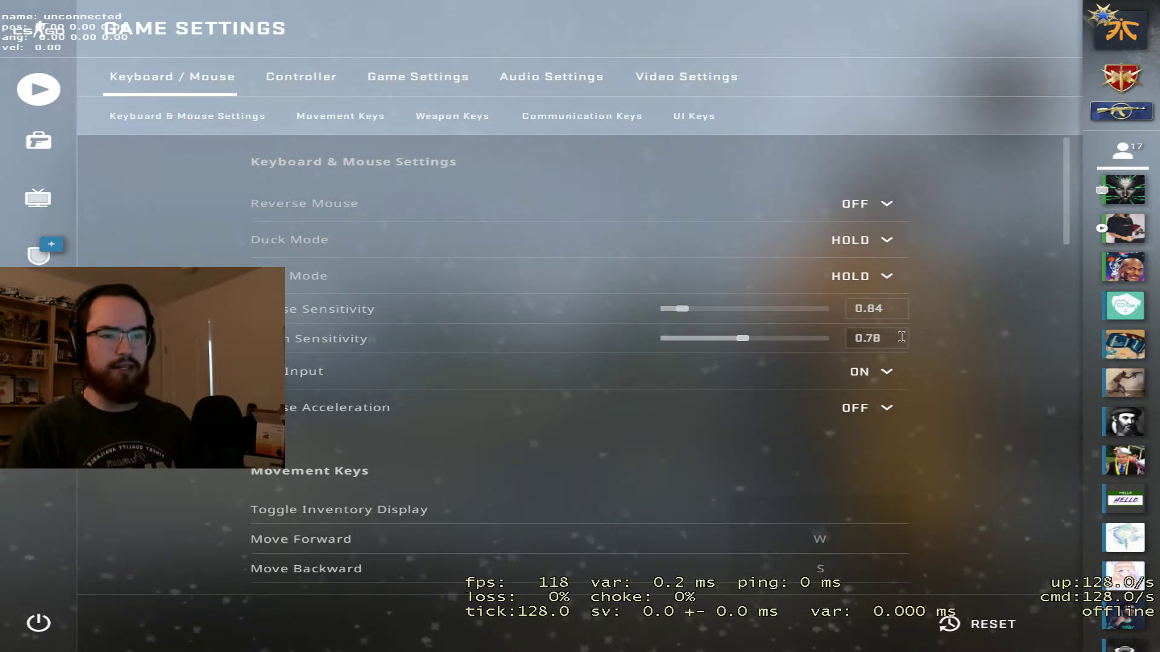
{"action": "scroll", "coordinate": [883, 349], "scroll_direction": "down", "scroll_amount": 3}
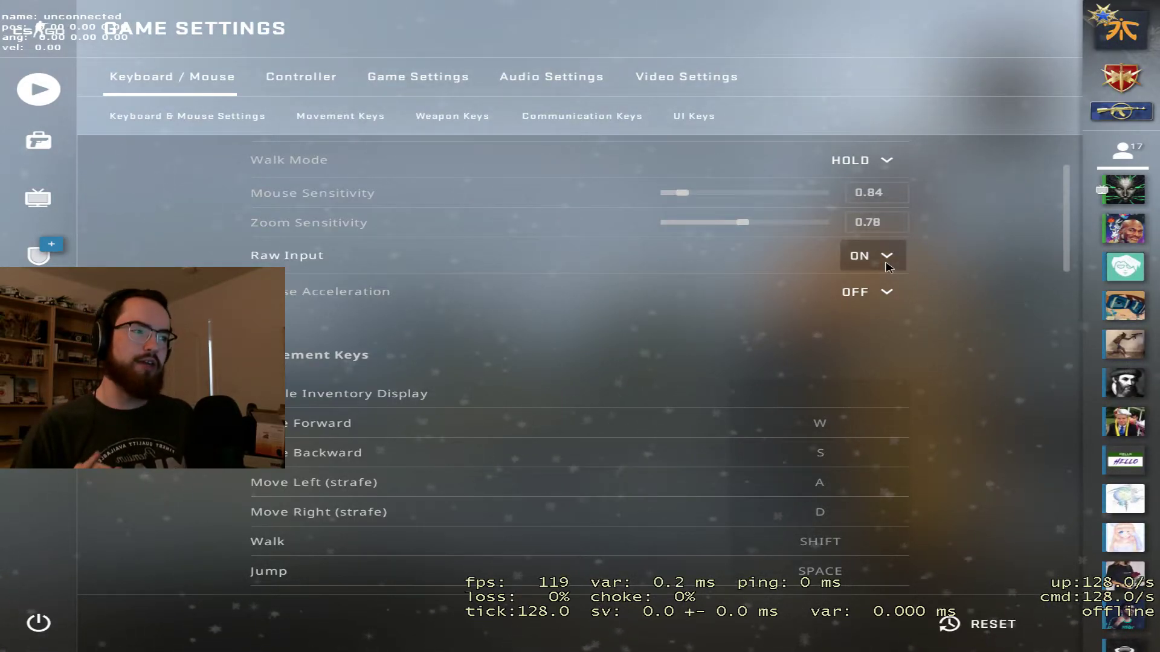
{"action": "left_click", "coordinate": [886, 267]}
{"action": "left_click", "coordinate": [945, 257]}
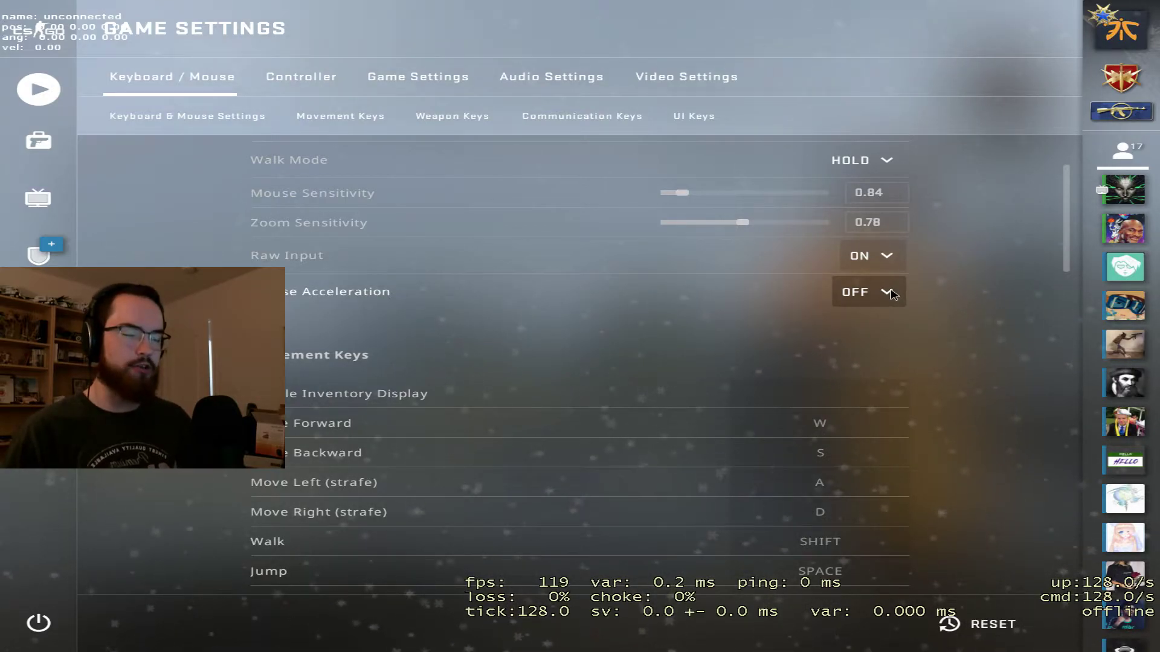
{"action": "mouse_move", "coordinate": [965, 221]}
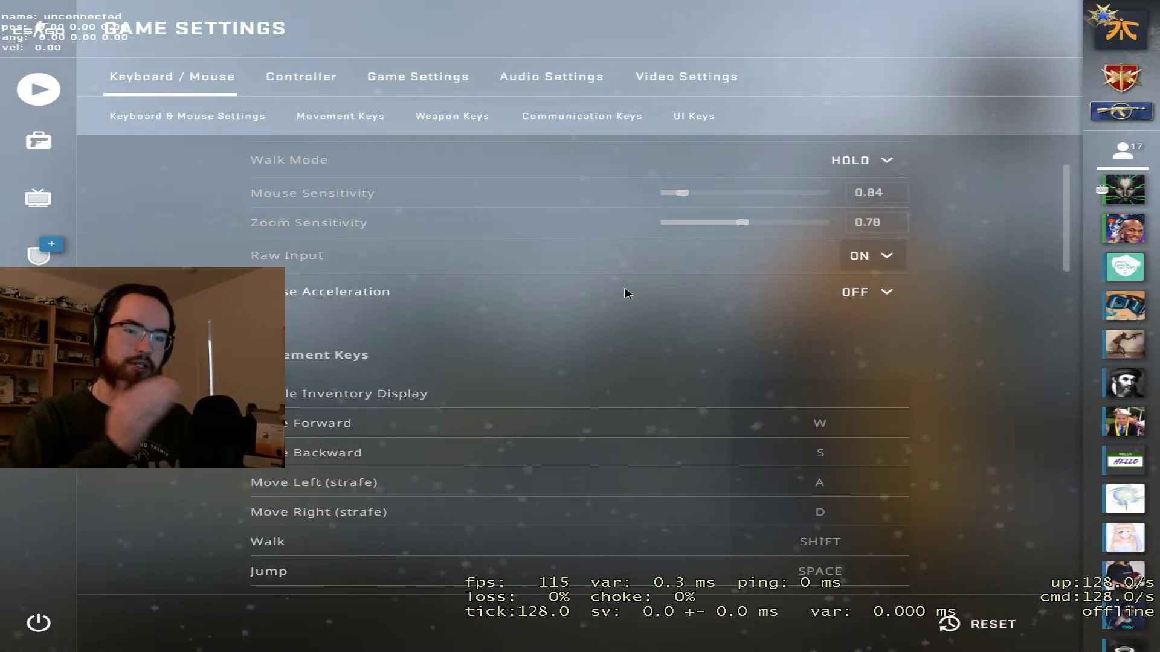
Look through the movement and weapon key bindings in the keyboard settings
{"action": "scroll", "coordinate": [627, 293], "scroll_direction": "down", "scroll_amount": 1}
{"action": "scroll", "coordinate": [626, 292], "scroll_direction": "down", "scroll_amount": 15}
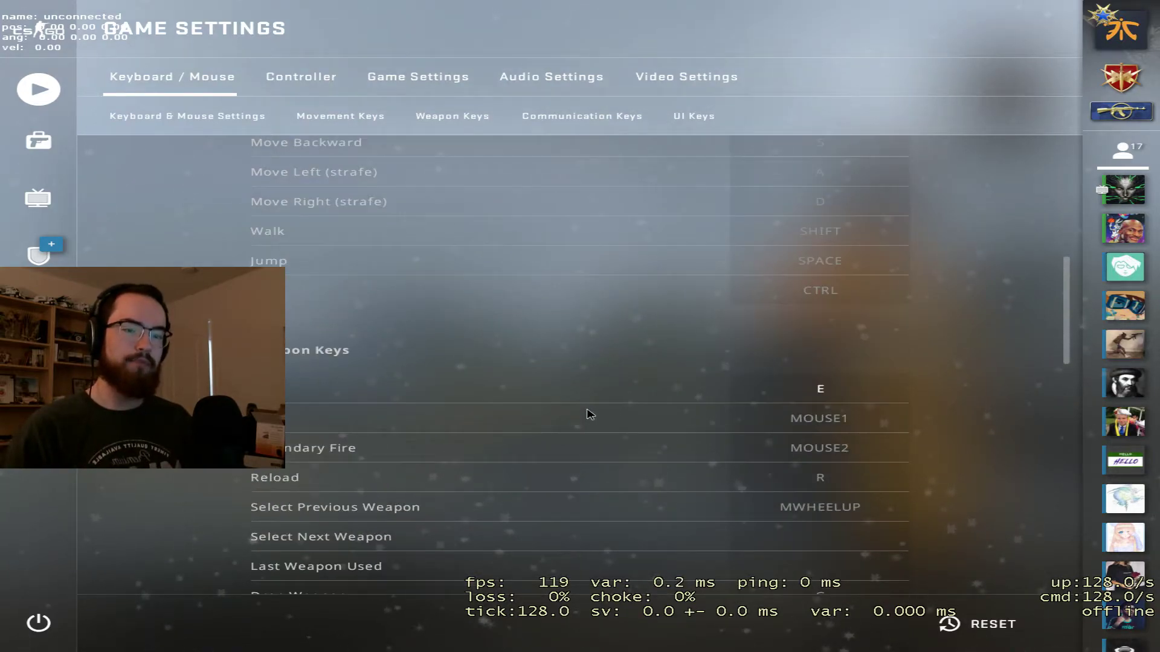
{"action": "scroll", "coordinate": [432, 362], "scroll_direction": "up", "scroll_amount": 5}
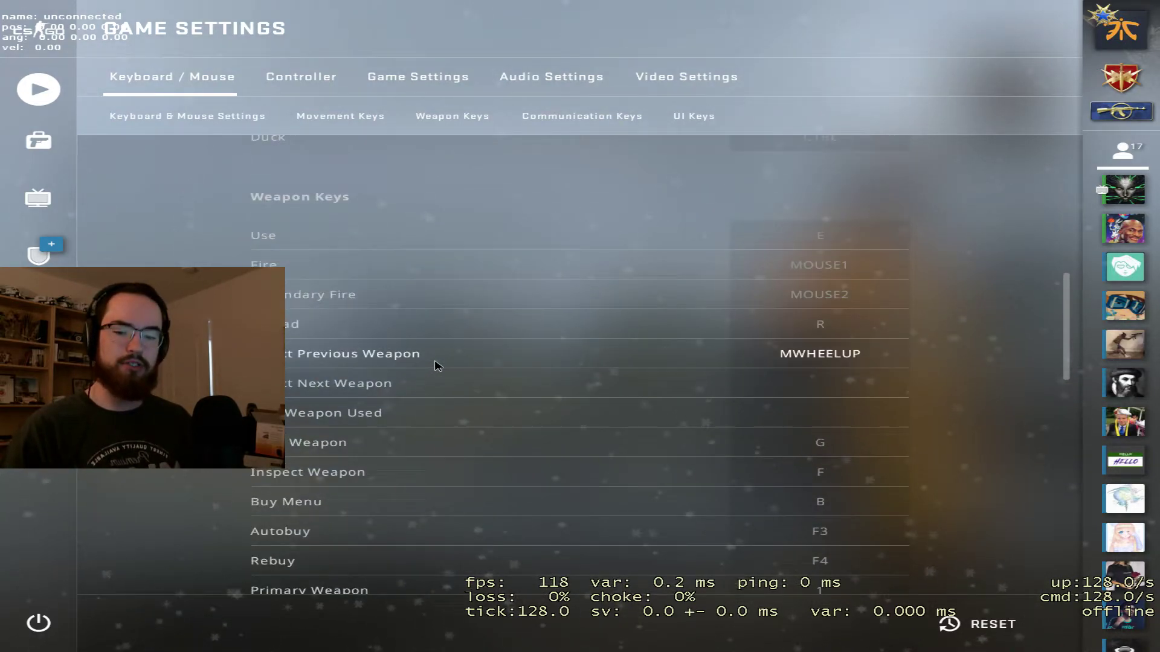
{"action": "scroll", "coordinate": [433, 362], "scroll_direction": "down", "scroll_amount": 2}
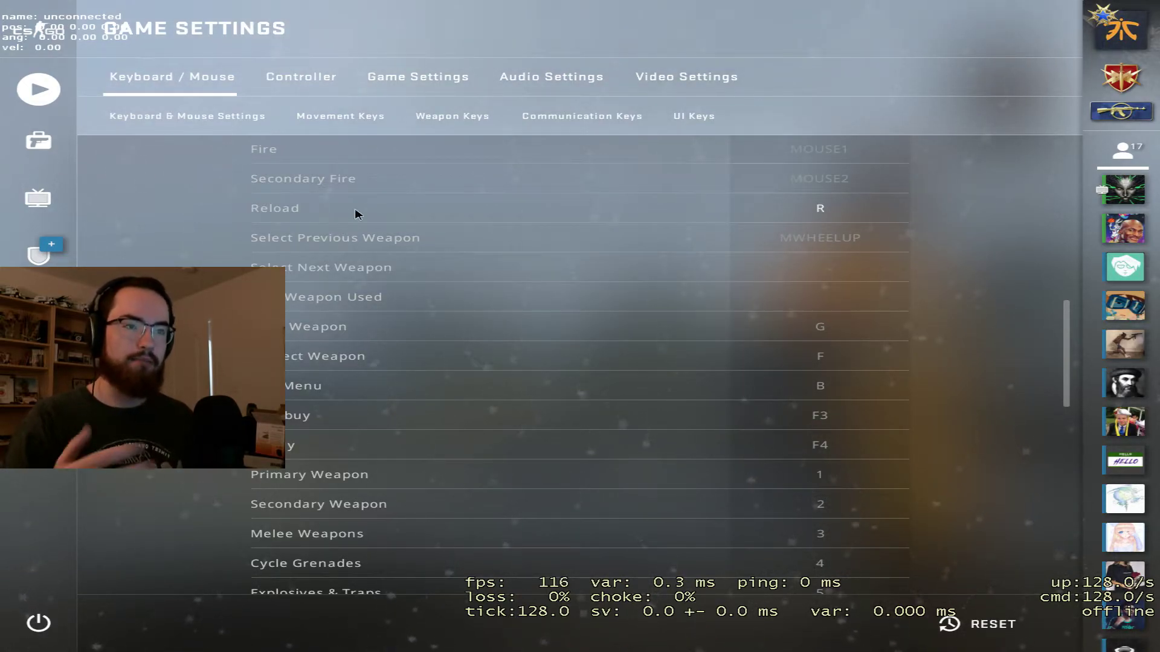
Examine the general game and HUD options in the game settings, including the choices for Mini-Scoreboard Style
{"action": "left_click", "coordinate": [432, 86]}
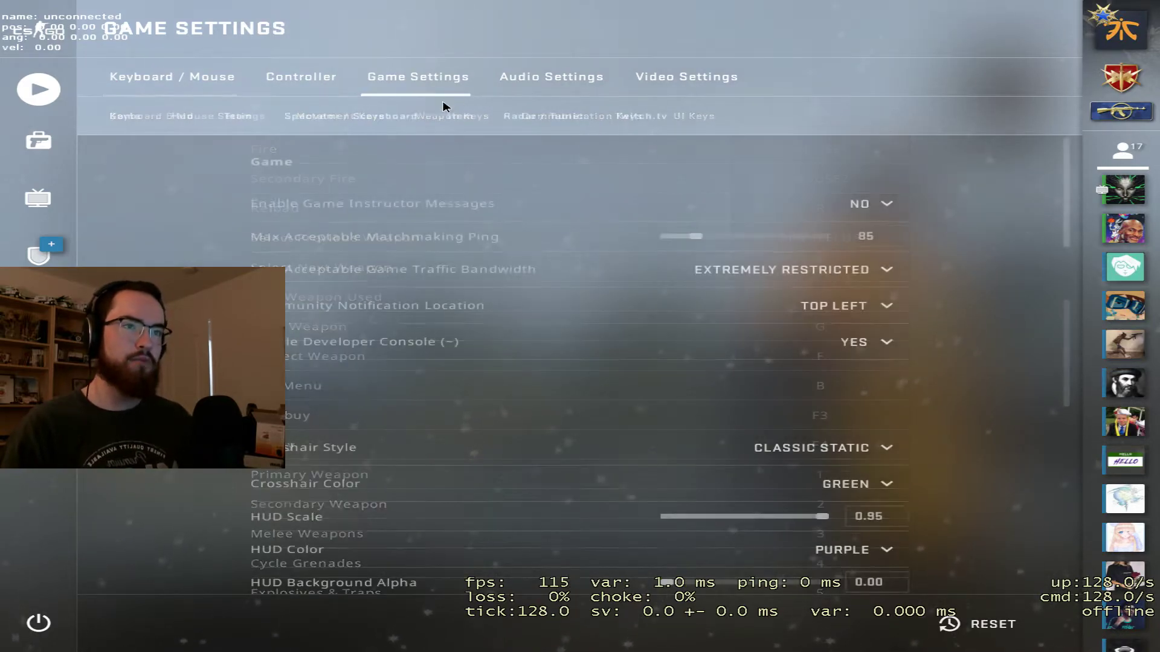
{"action": "scroll", "coordinate": [202, 191], "scroll_direction": "down", "scroll_amount": 2}
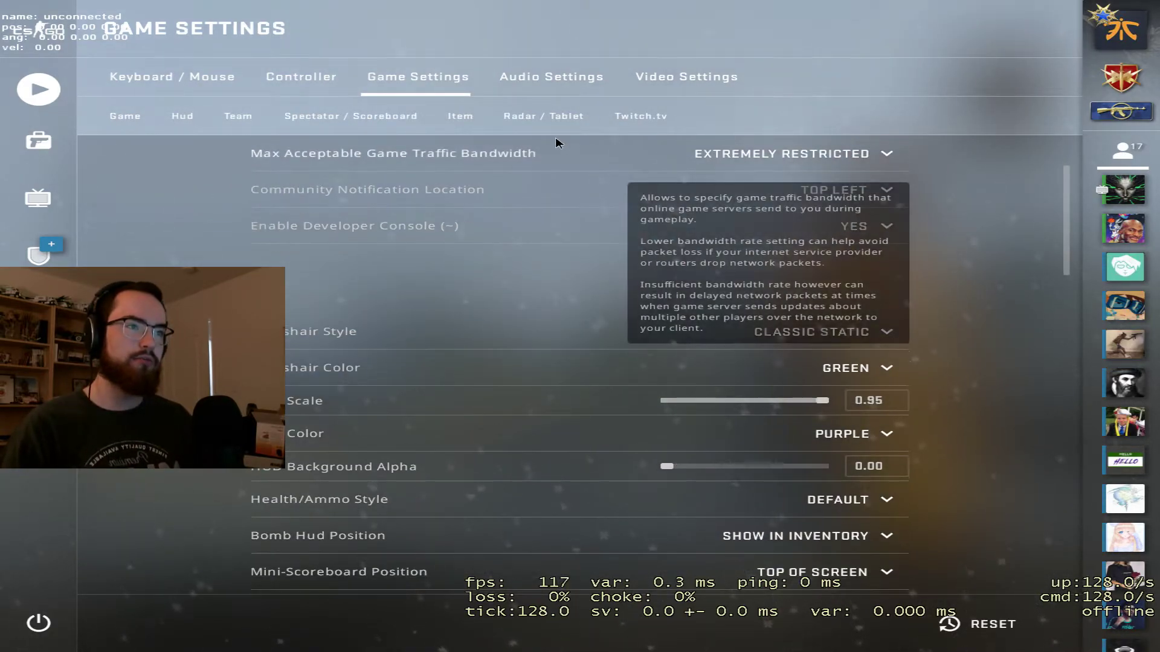
{"action": "left_click", "coordinate": [181, 118]}
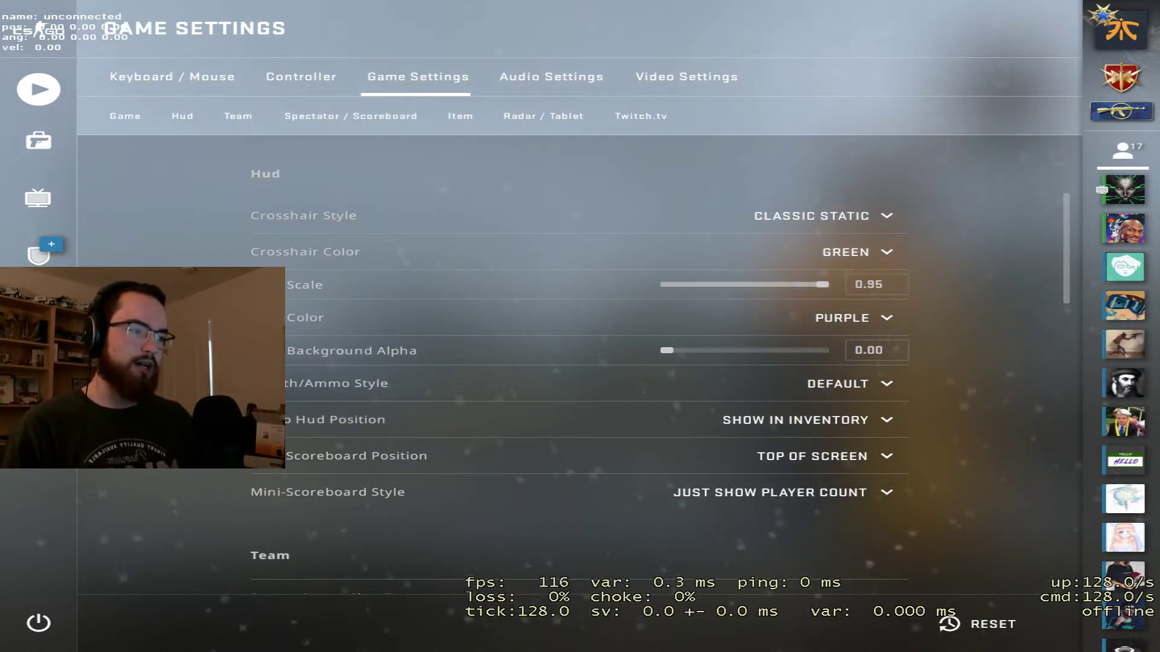
{"action": "scroll", "coordinate": [328, 302], "scroll_direction": "down", "scroll_amount": 4}
{"action": "scroll", "coordinate": [329, 303], "scroll_direction": "up", "scroll_amount": 1}
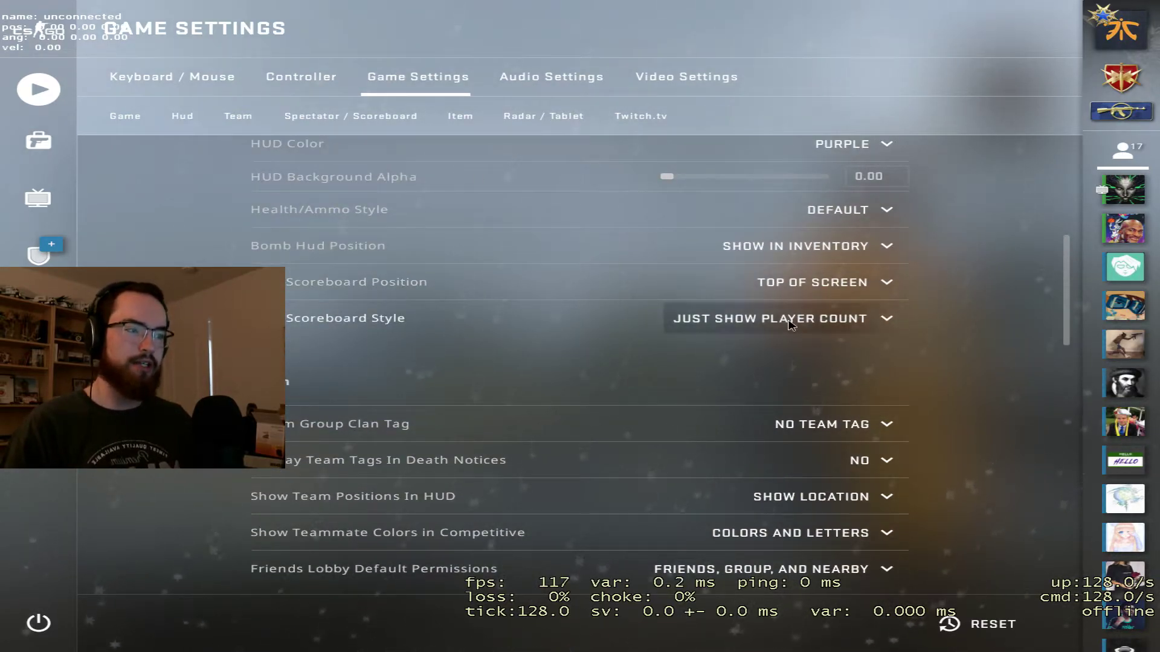
{"action": "left_click", "coordinate": [749, 318]}
{"action": "left_click", "coordinate": [755, 379]}
Examine the Radar / Tablet options, including radar centering, rotation, HUD size and map zoom
{"action": "scroll", "coordinate": [755, 380], "scroll_direction": "down", "scroll_amount": 10}
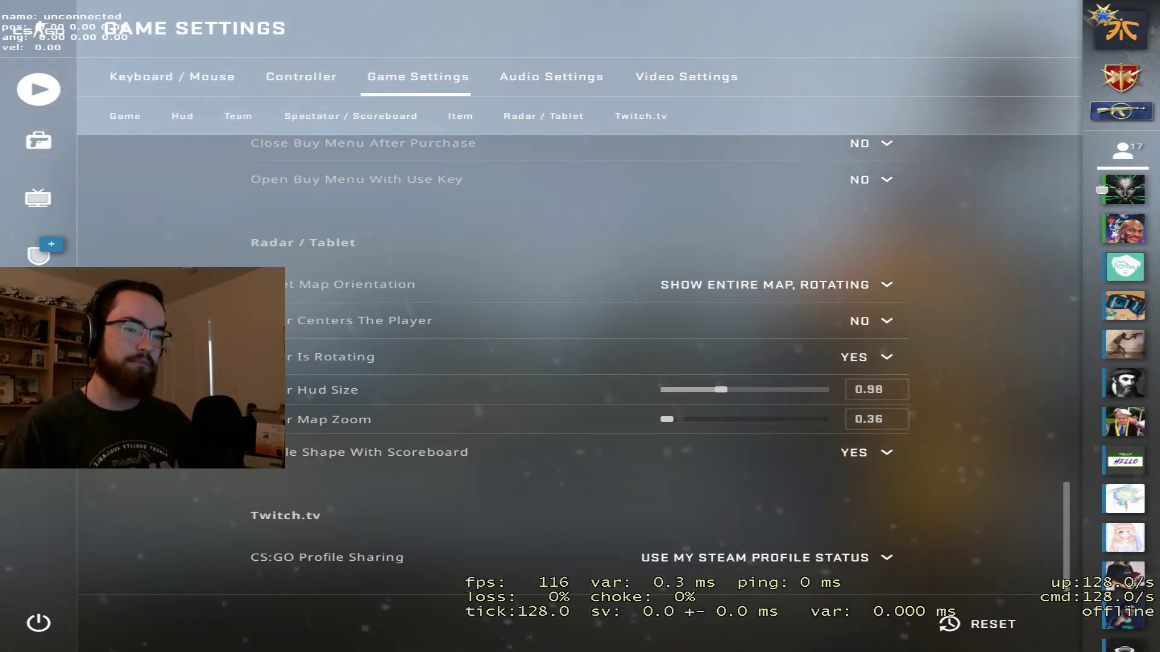
{"action": "mouse_move", "coordinate": [326, 445]}
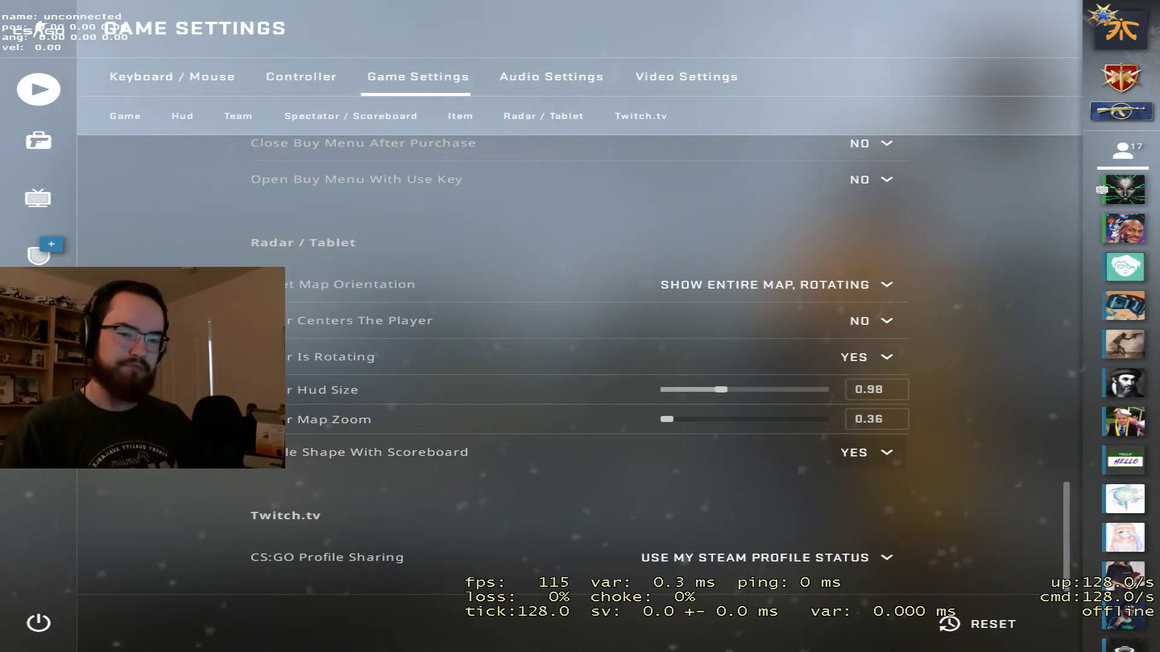
{"action": "mouse_move", "coordinate": [719, 391]}
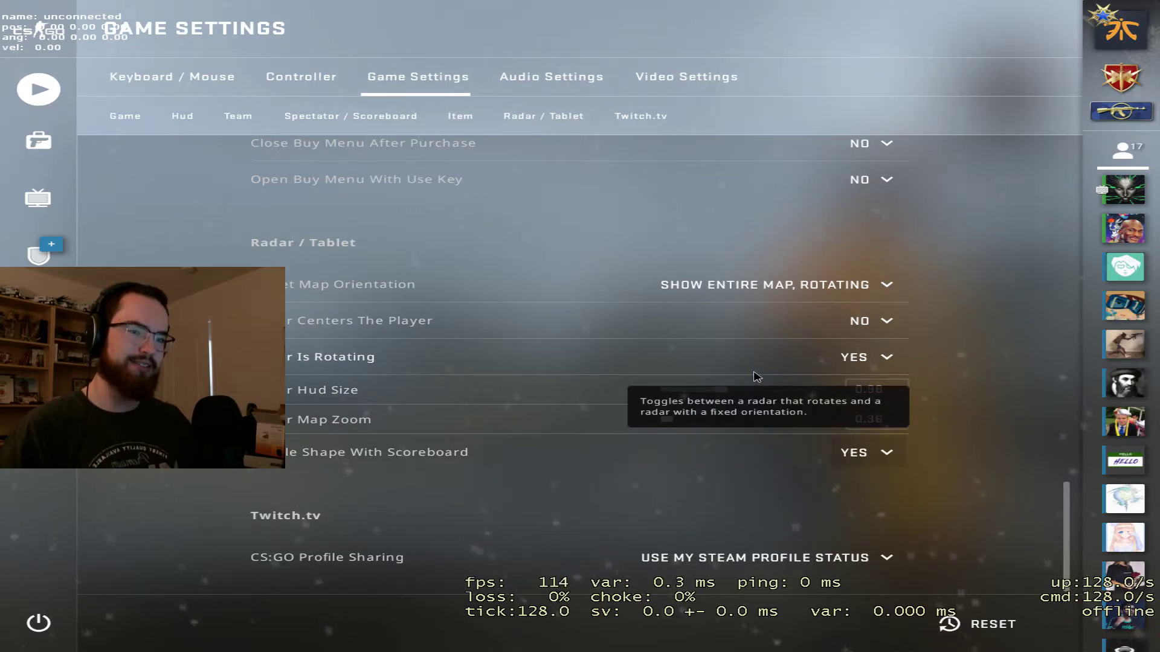
{"action": "mouse_move", "coordinate": [527, 297]}
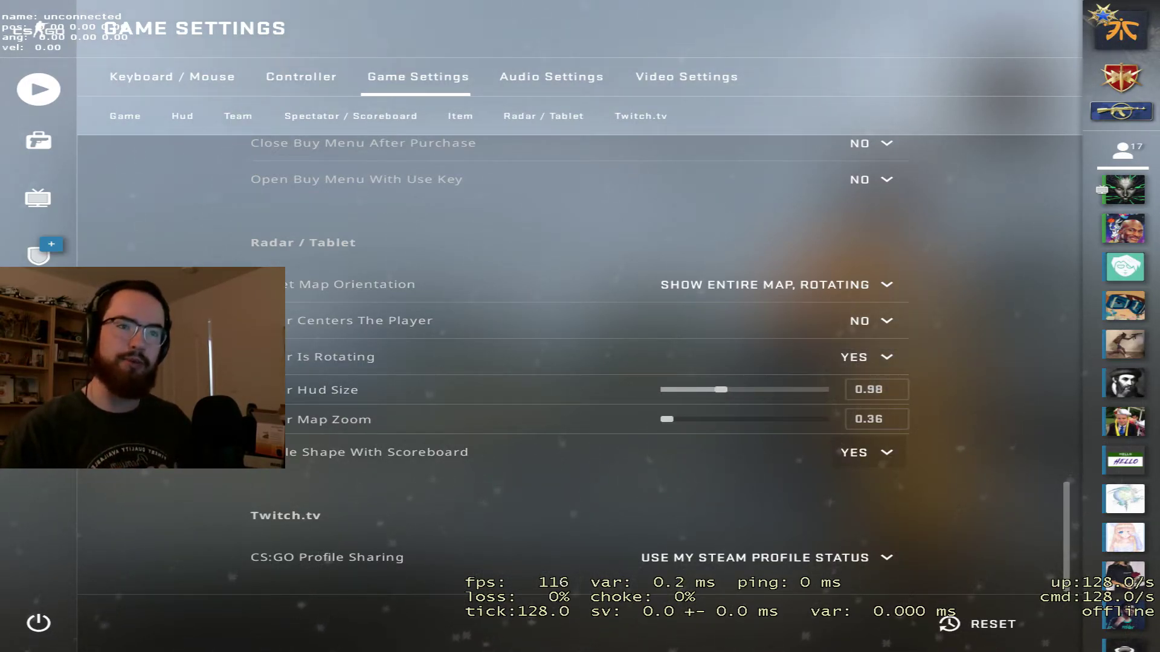
Examine the audio settings, including the Audio Output Configuration choices and the music volumes
{"action": "left_click", "coordinate": [540, 78]}
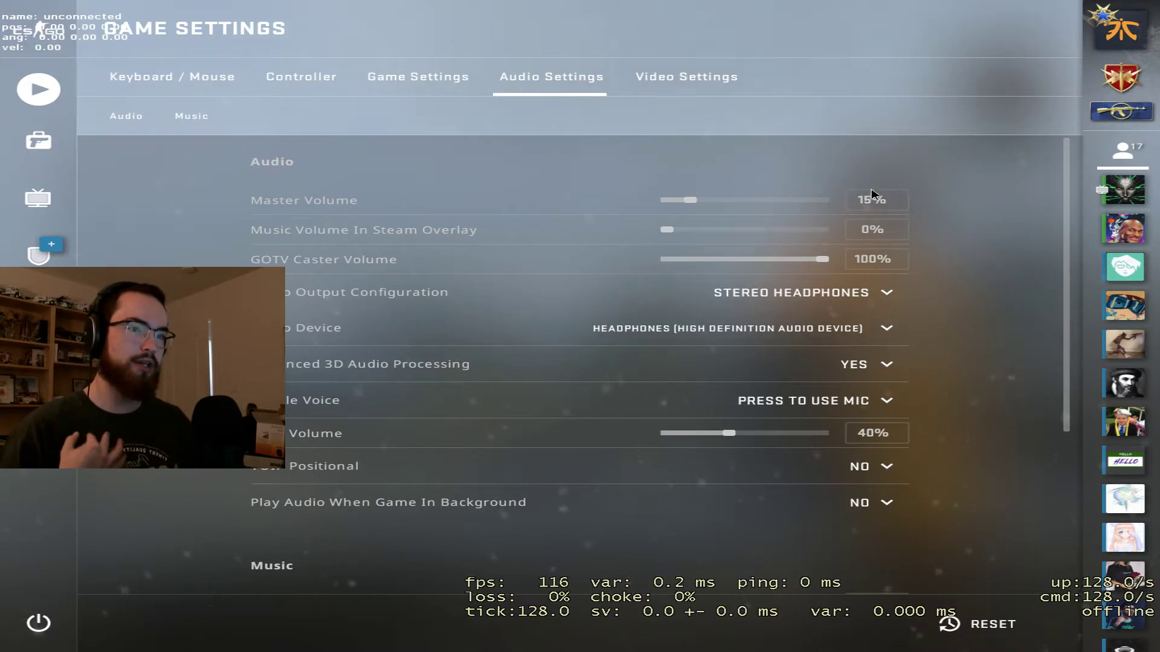
{"action": "scroll", "coordinate": [228, 252], "scroll_direction": "down", "scroll_amount": 3}
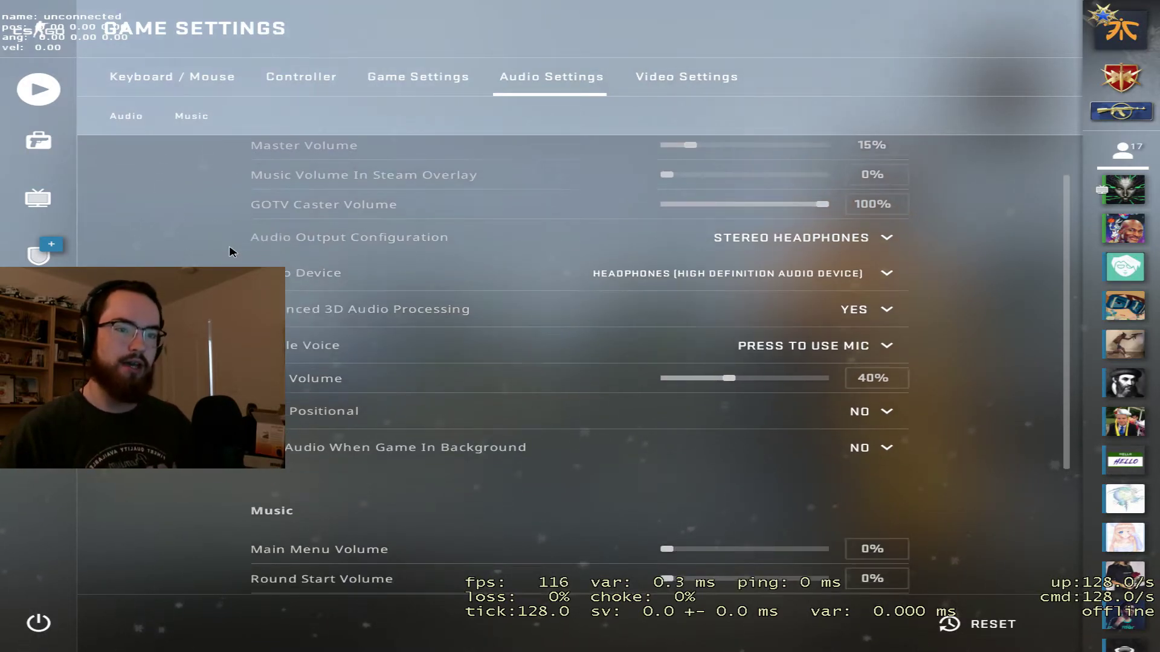
{"action": "left_click", "coordinate": [858, 181]}
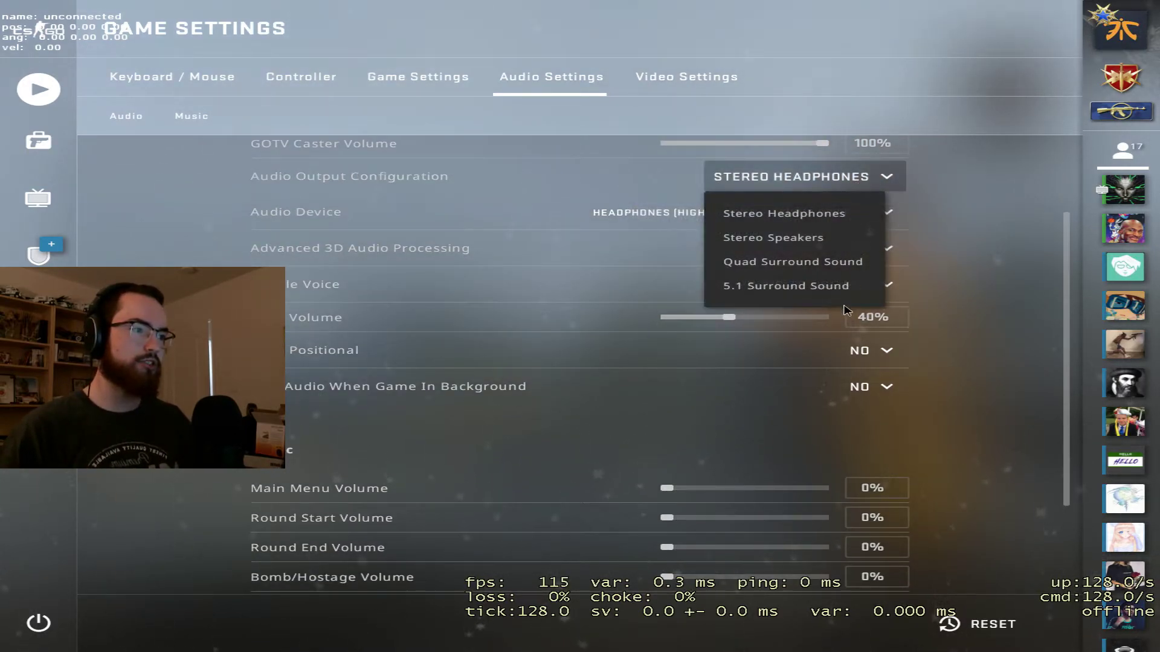
{"action": "left_click", "coordinate": [862, 174]}
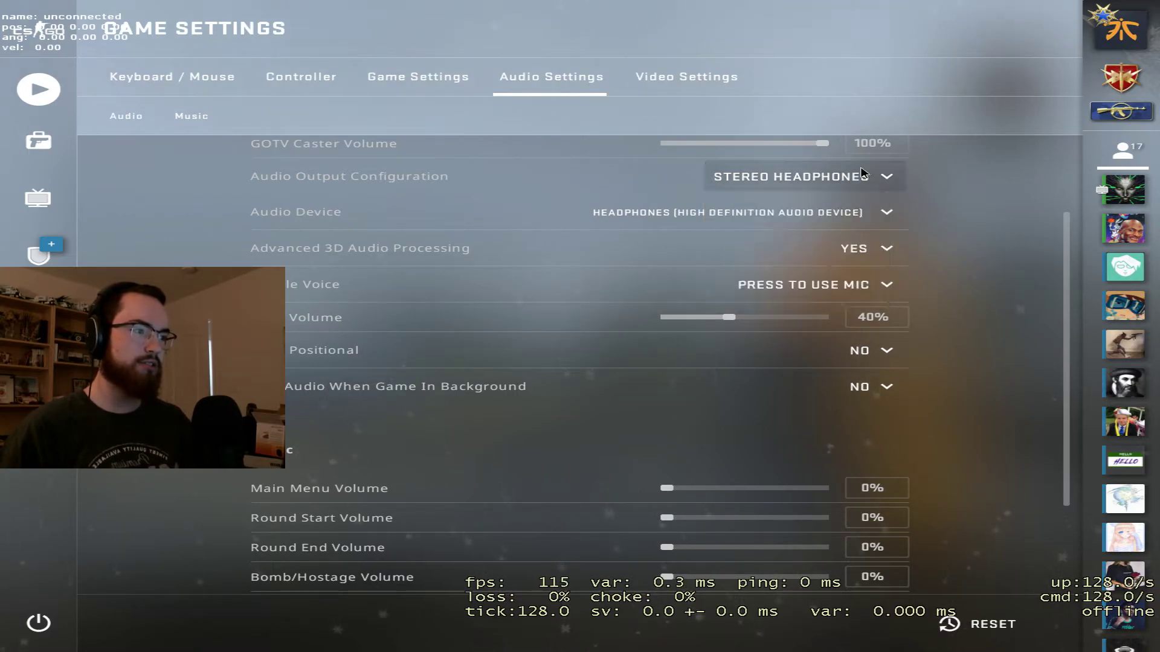
{"action": "scroll", "coordinate": [950, 271], "scroll_direction": "down", "scroll_amount": 3}
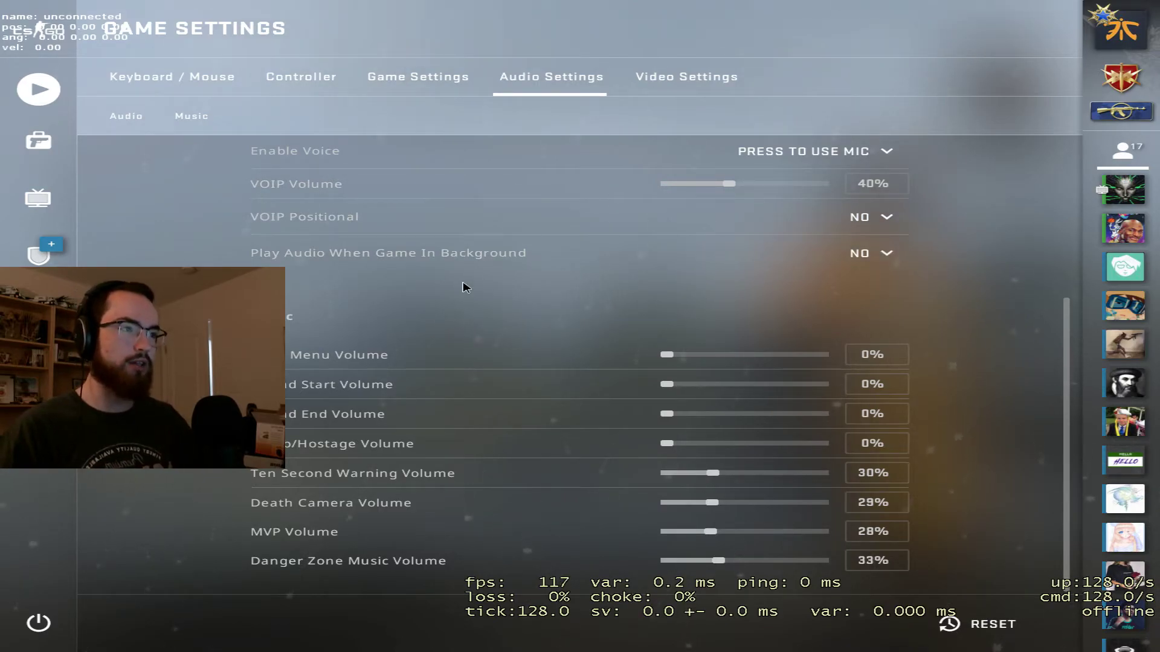
Examine the basic video settings and the available Color Mode choices, leaving Computer Monitor selected
{"action": "left_click", "coordinate": [687, 78]}
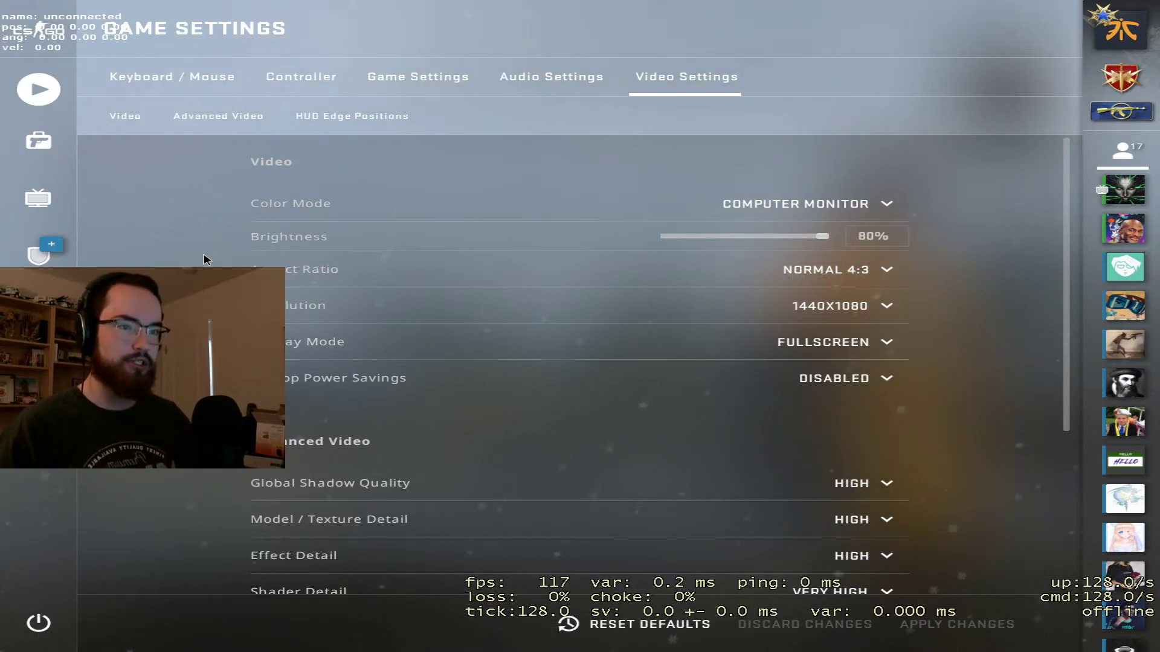
{"action": "mouse_move", "coordinate": [326, 249]}
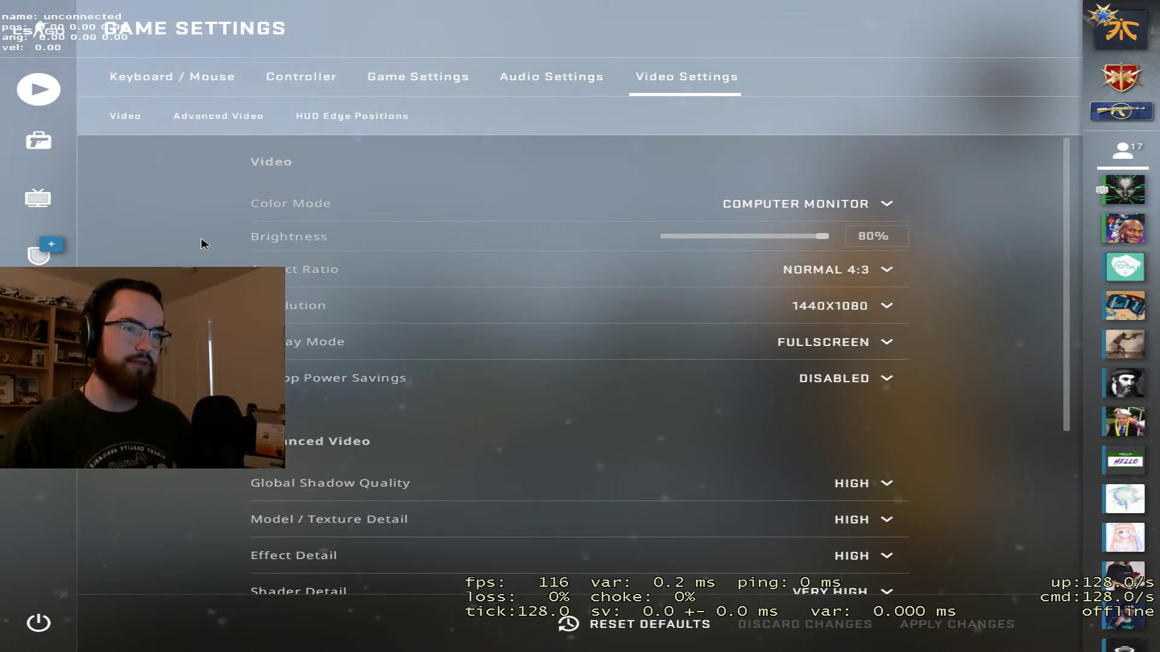
{"action": "left_click", "coordinate": [776, 205]}
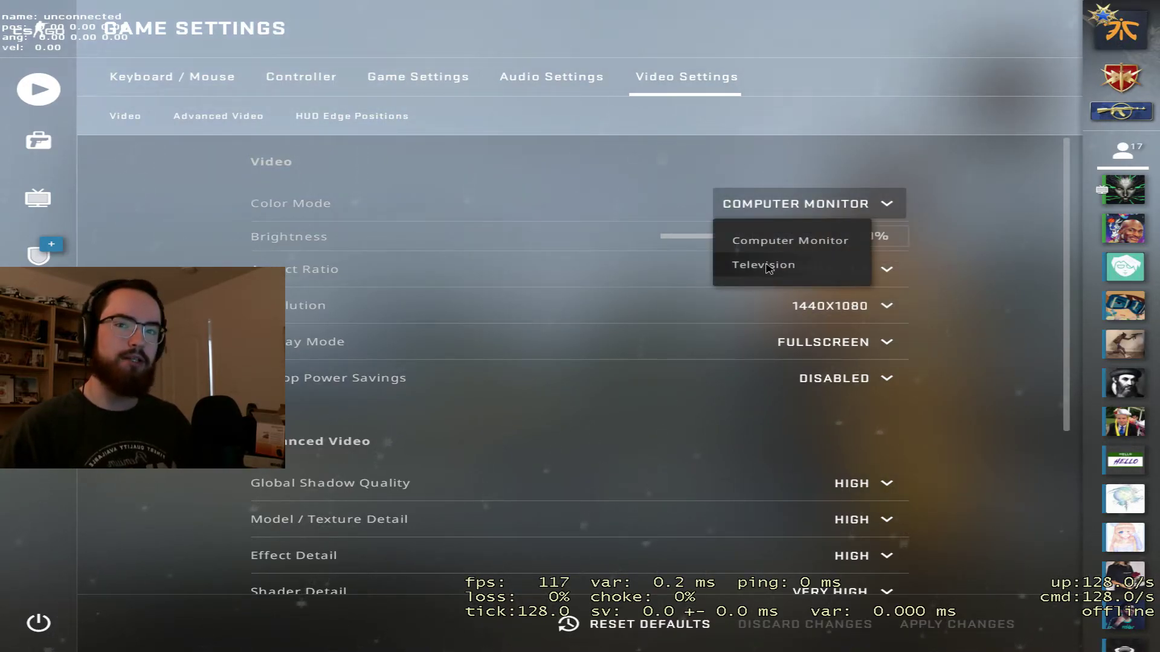
{"action": "left_click", "coordinate": [823, 208]}
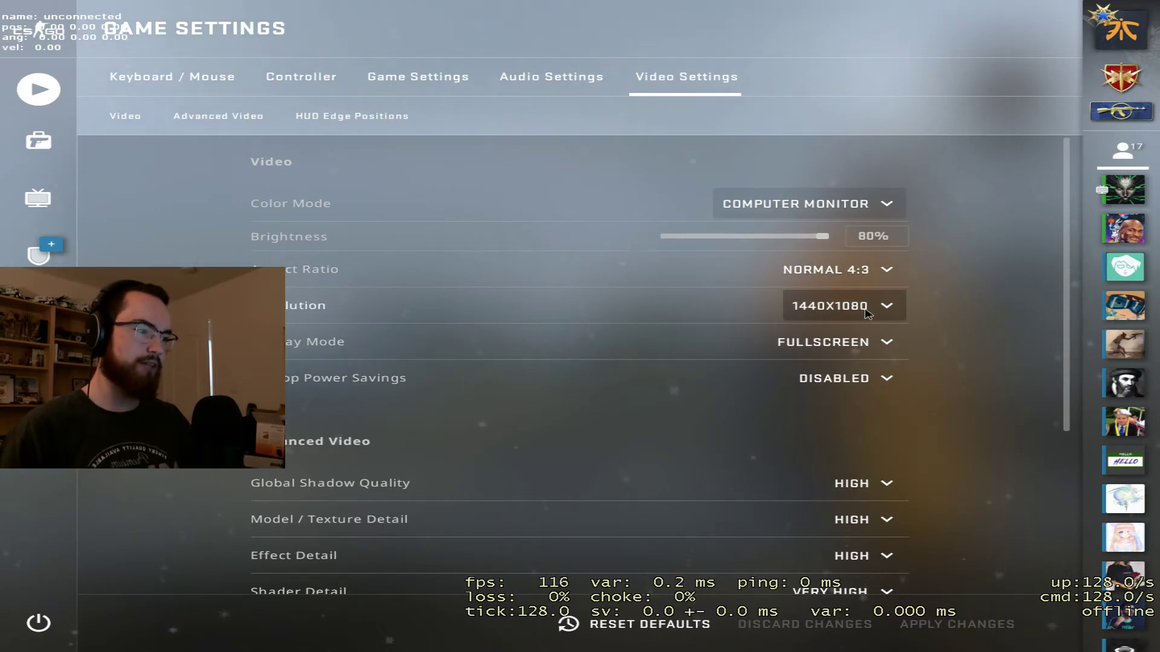
Examine the advanced video settings, including the Effect Detail and Texture Filtering Mode choices, and check the HUD edge positions
{"action": "scroll", "coordinate": [942, 329], "scroll_direction": "down", "scroll_amount": 6}
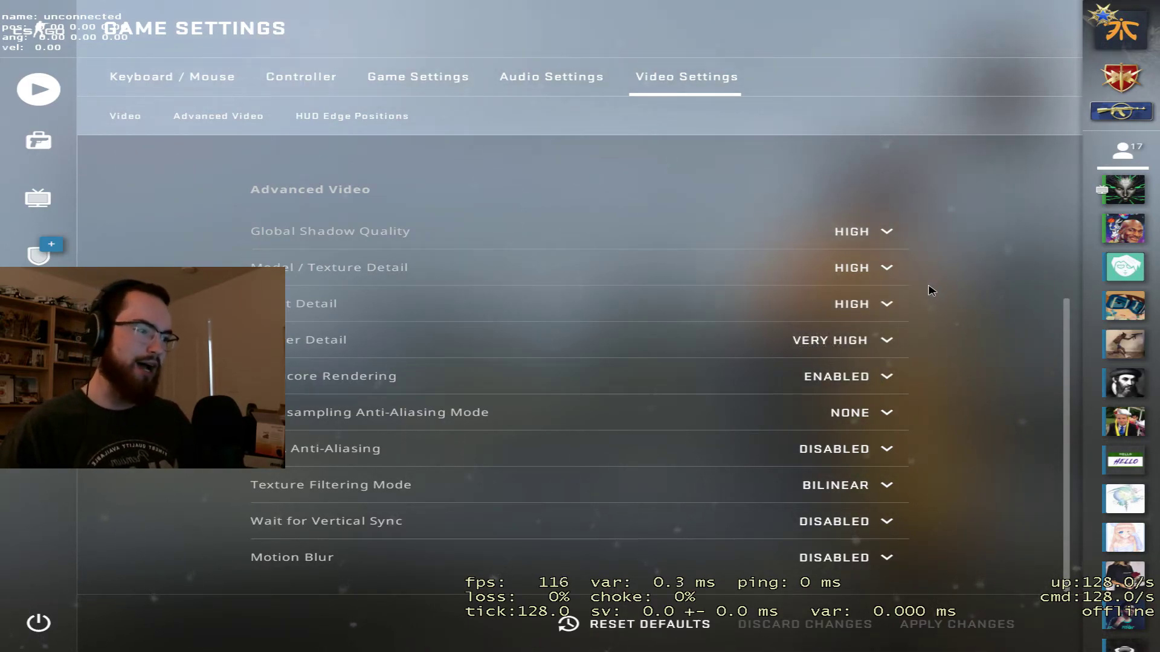
{"action": "left_click", "coordinate": [870, 304]}
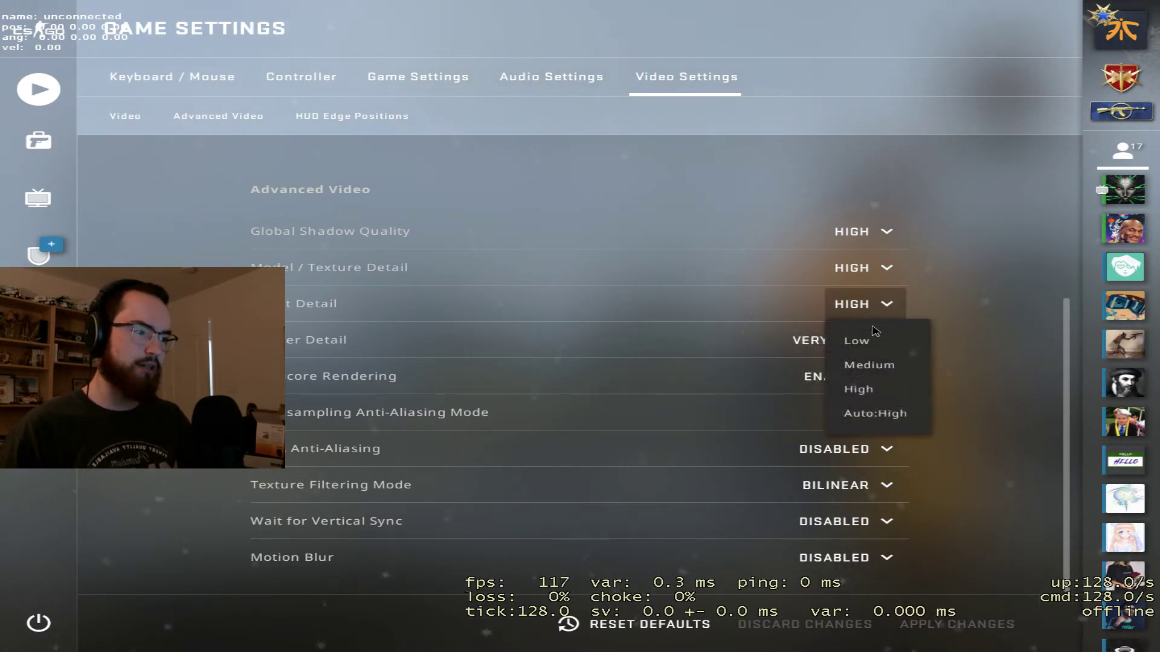
{"action": "left_click", "coordinate": [863, 303]}
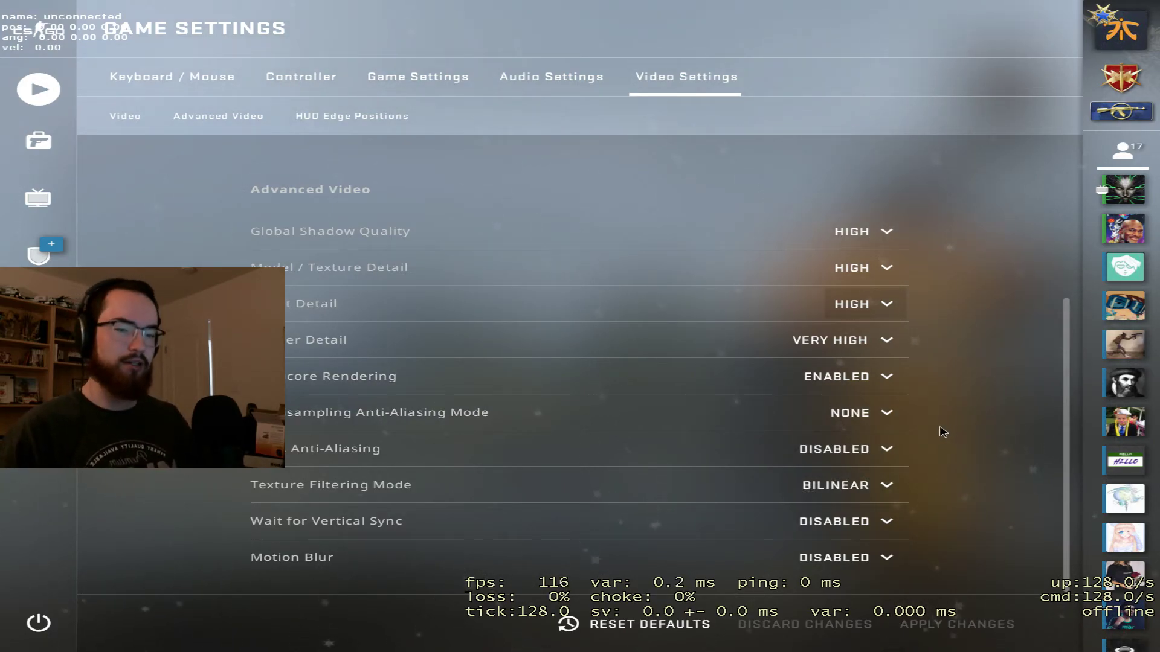
{"action": "left_click", "coordinate": [871, 484]}
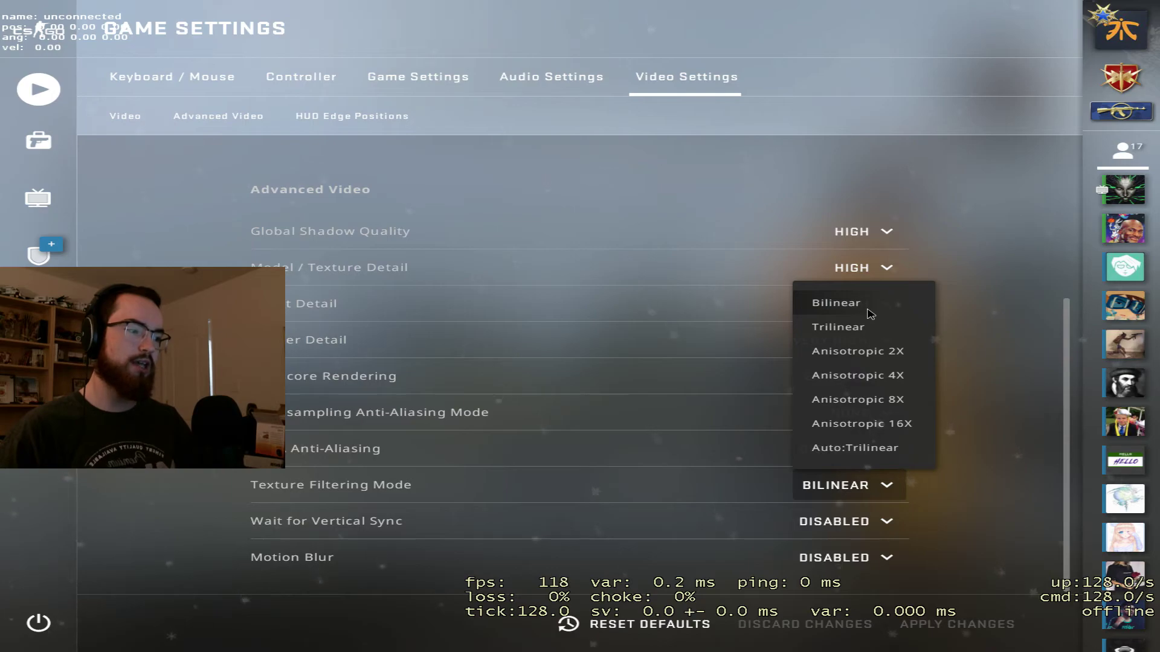
{"action": "left_click", "coordinate": [967, 484]}
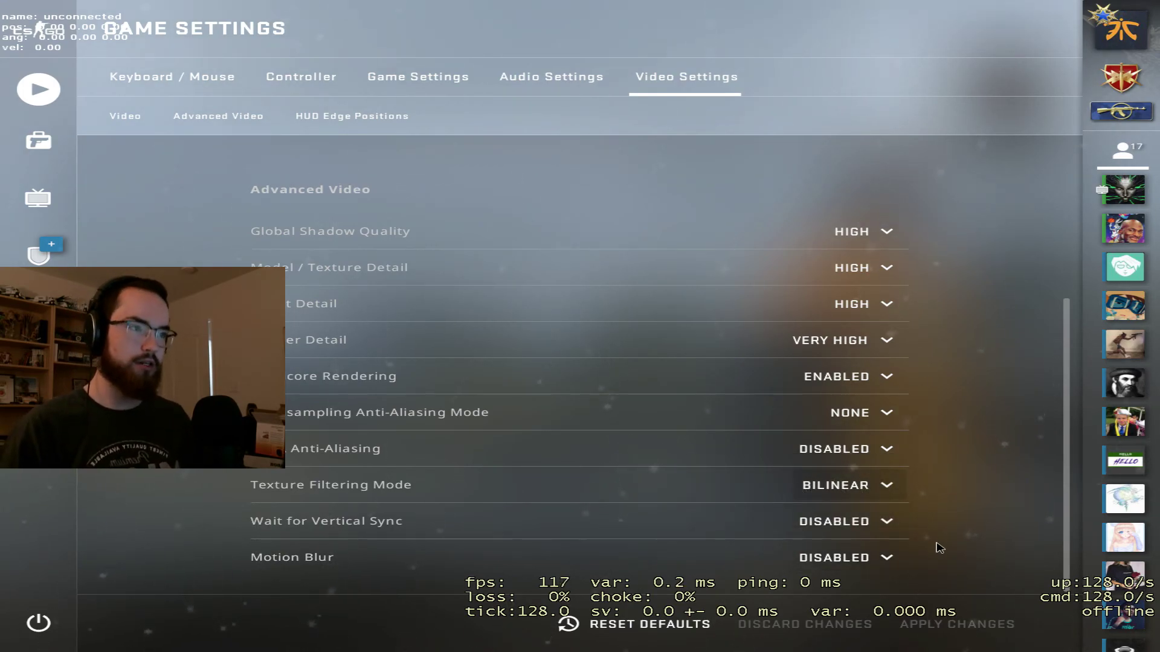
{"action": "left_click", "coordinate": [390, 115]}
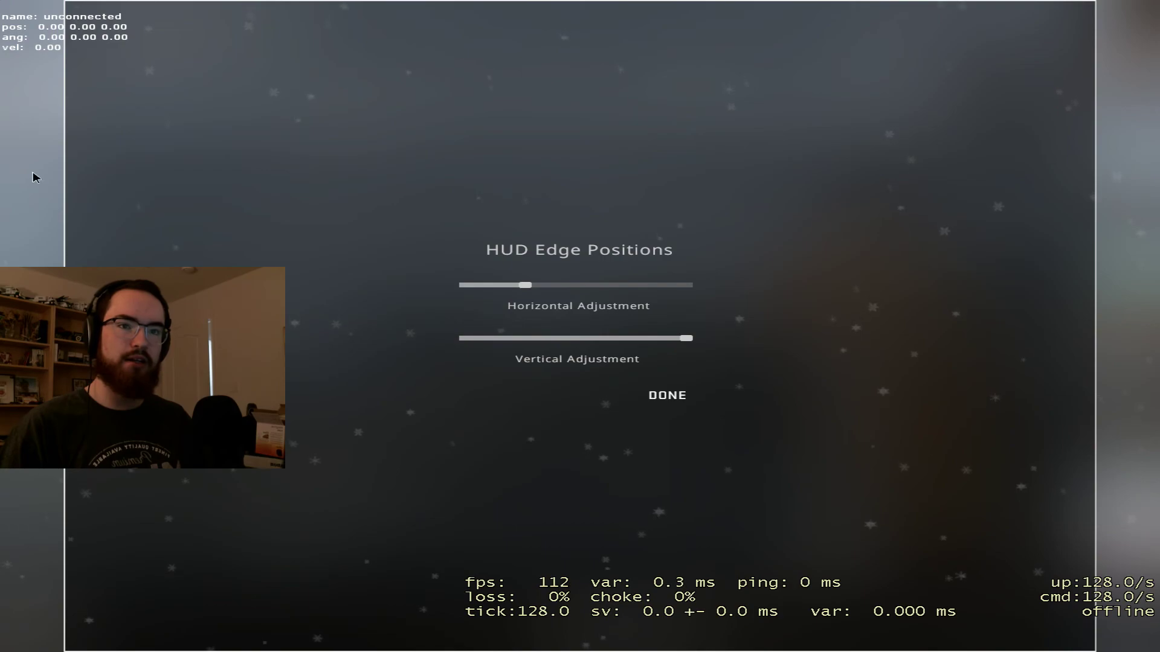
{"action": "left_click", "coordinate": [657, 396]}
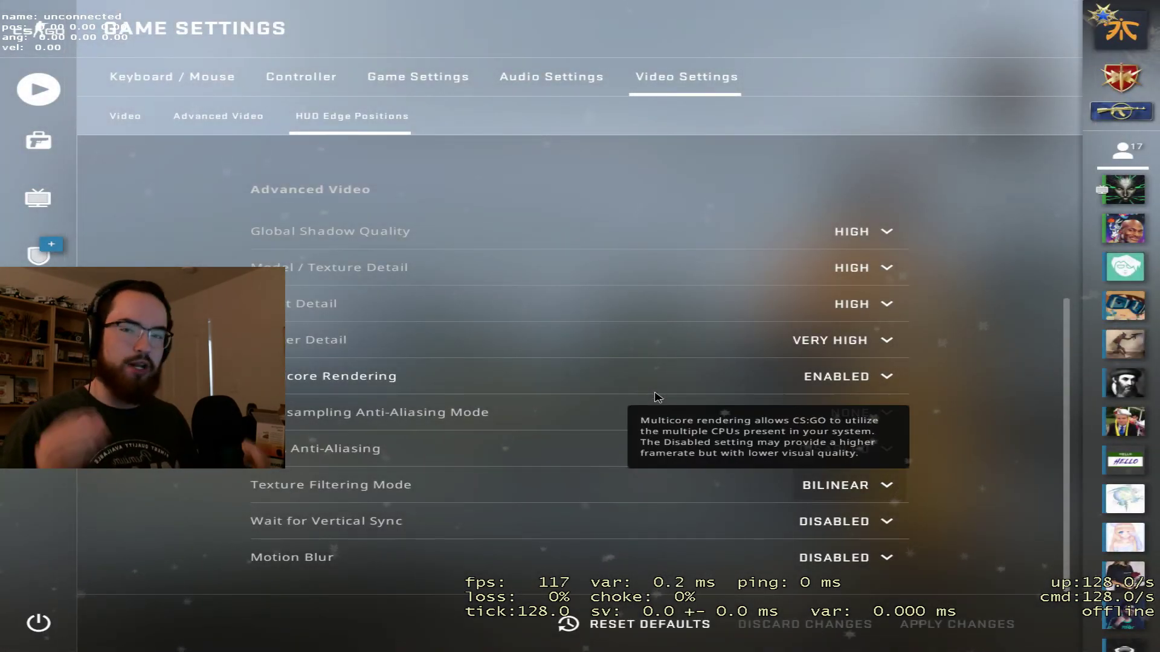